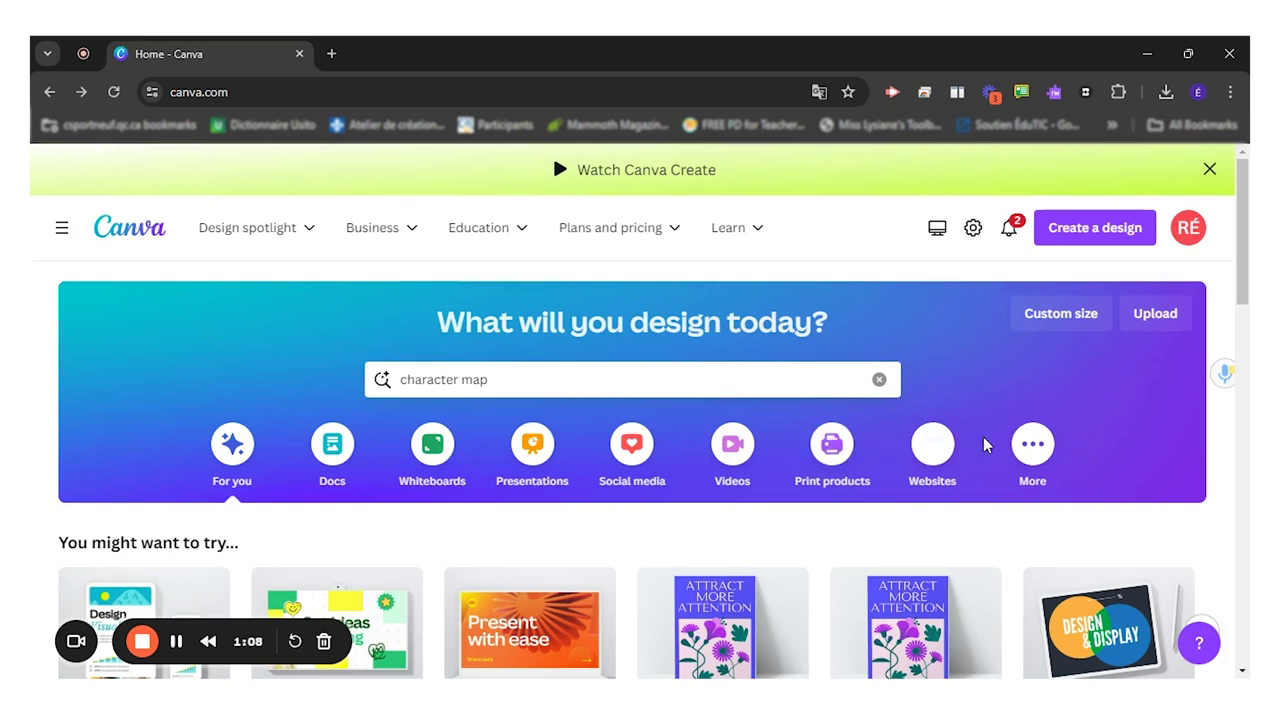
Step: Show the full range of Canva design categories with More
click(1028, 451)
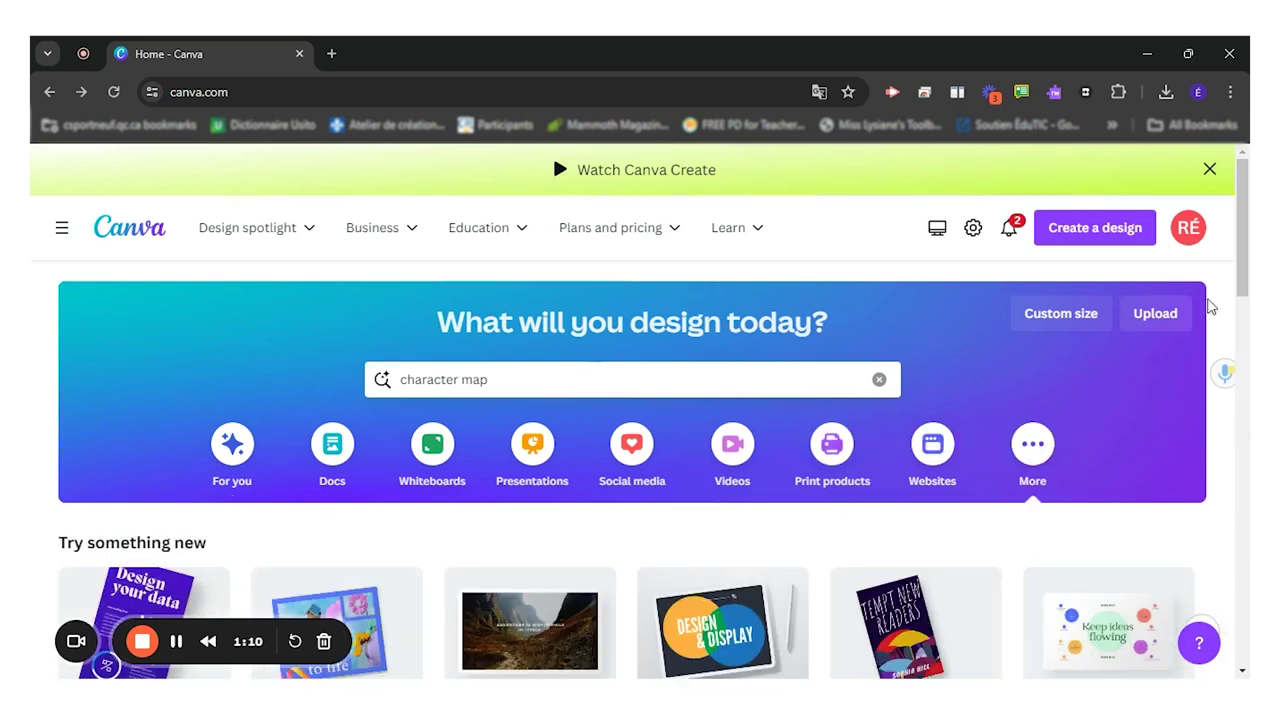
scroll(1245, 248, down, 5)
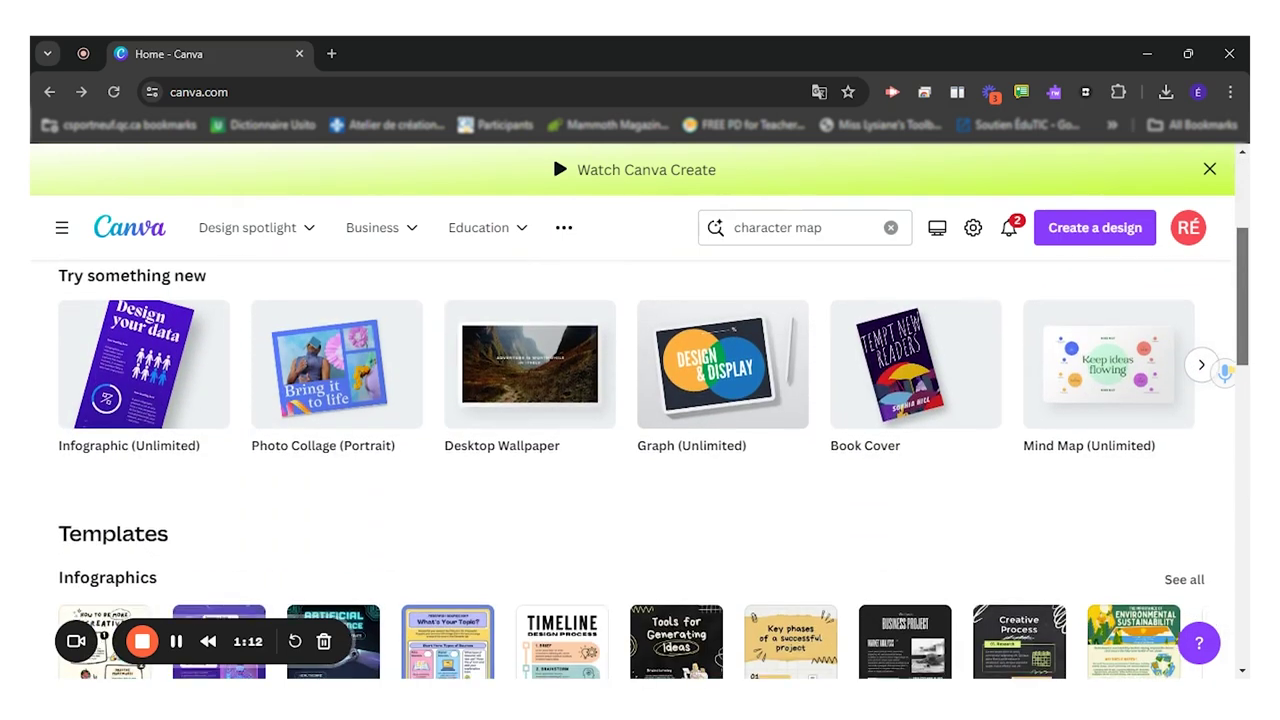
scroll(1103, 450, up, 2)
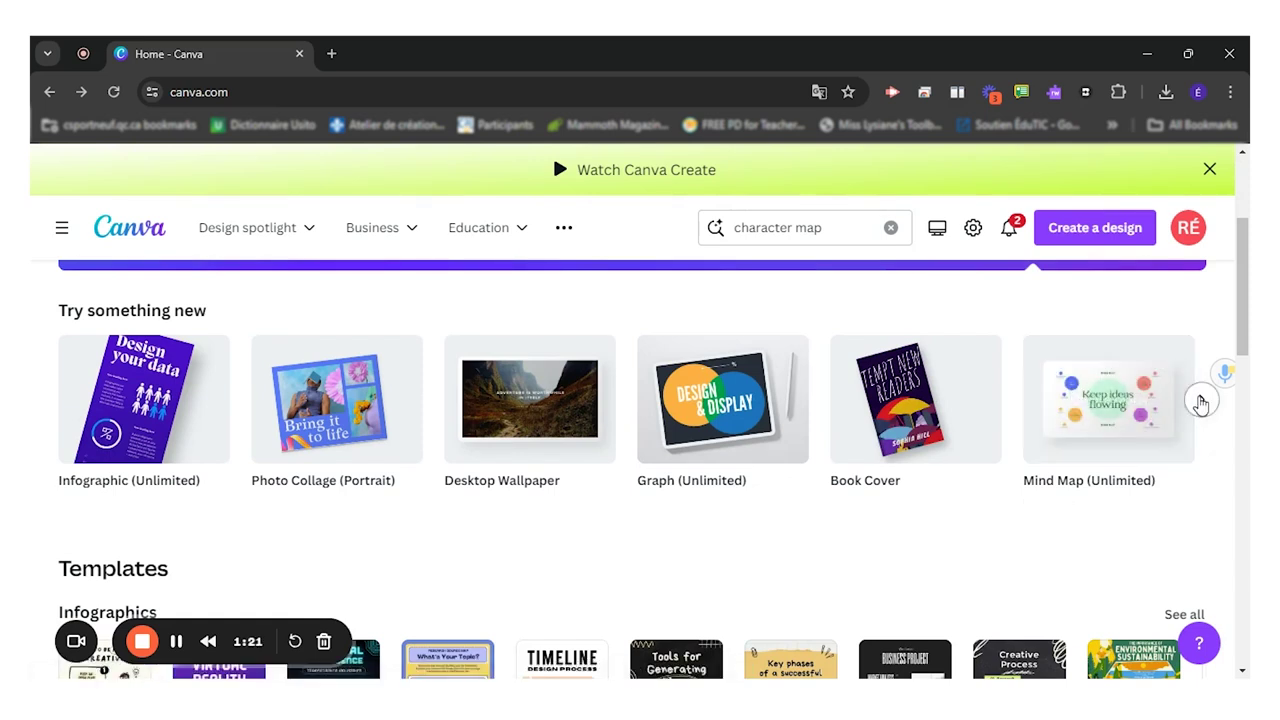
Step: Page through Try something new until Infographic, Graph, Book Cover and Mind Map appear
click(1201, 402)
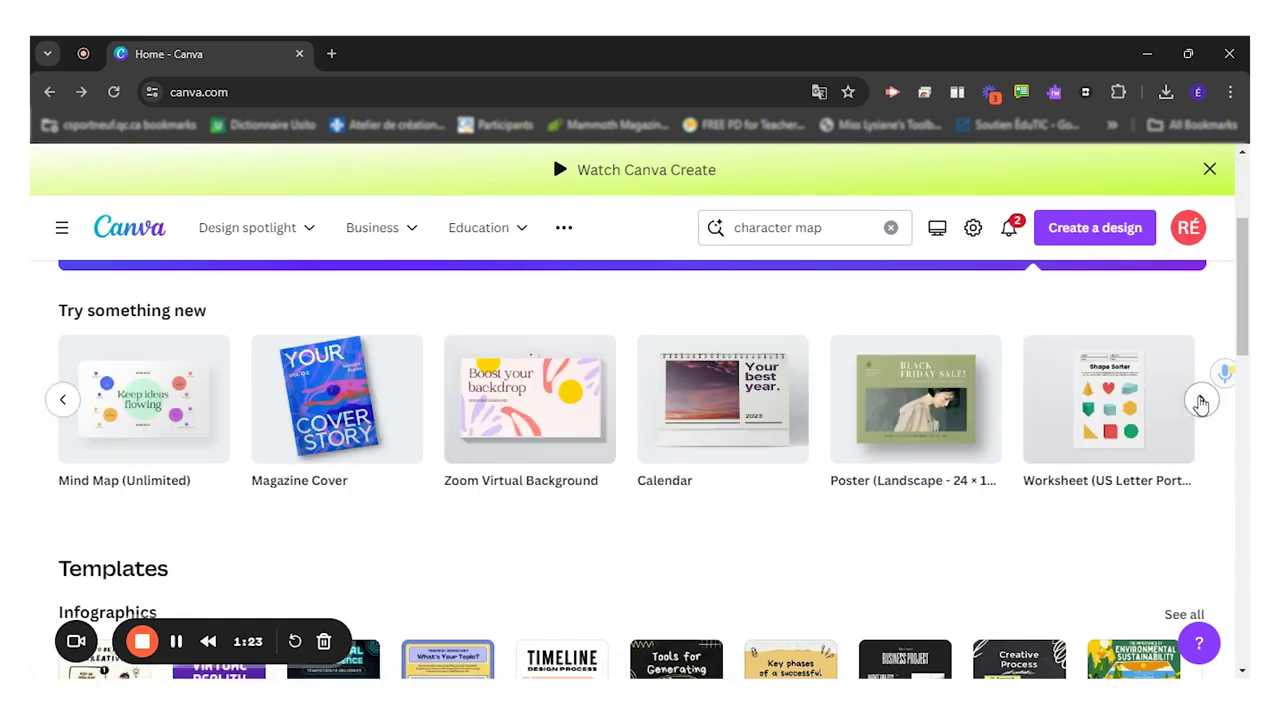
click(1201, 402)
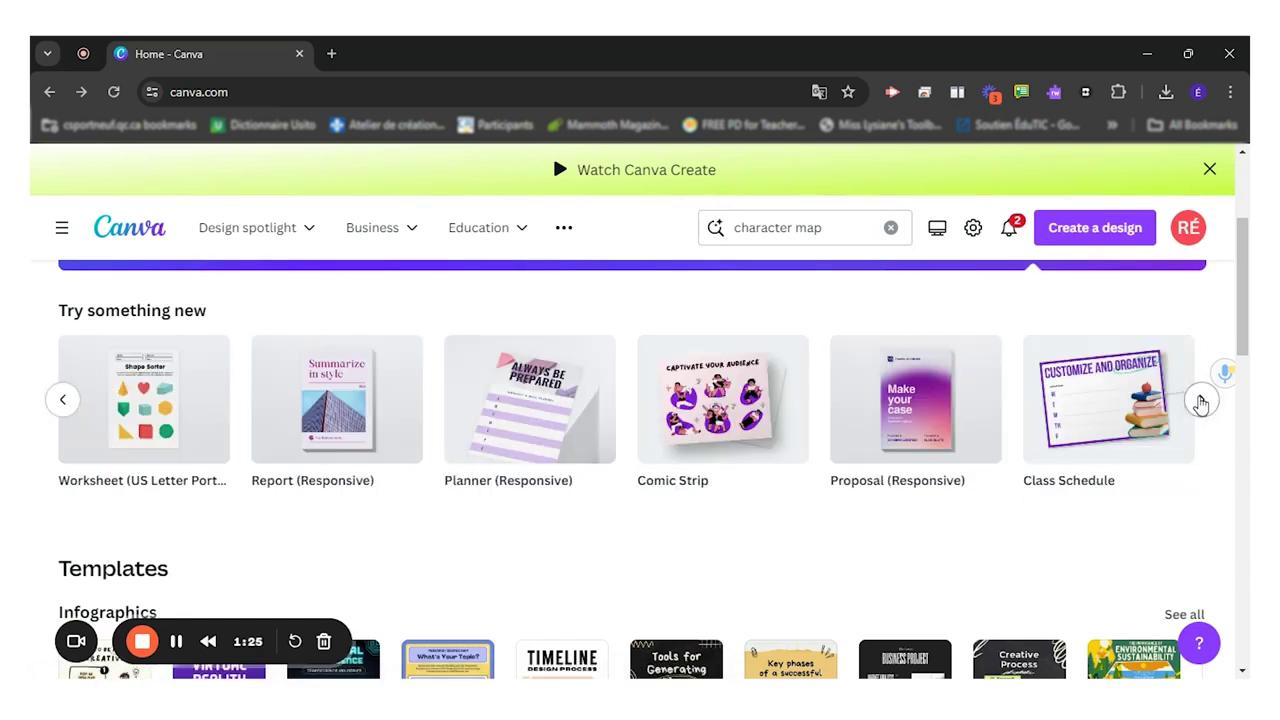
click(1201, 402)
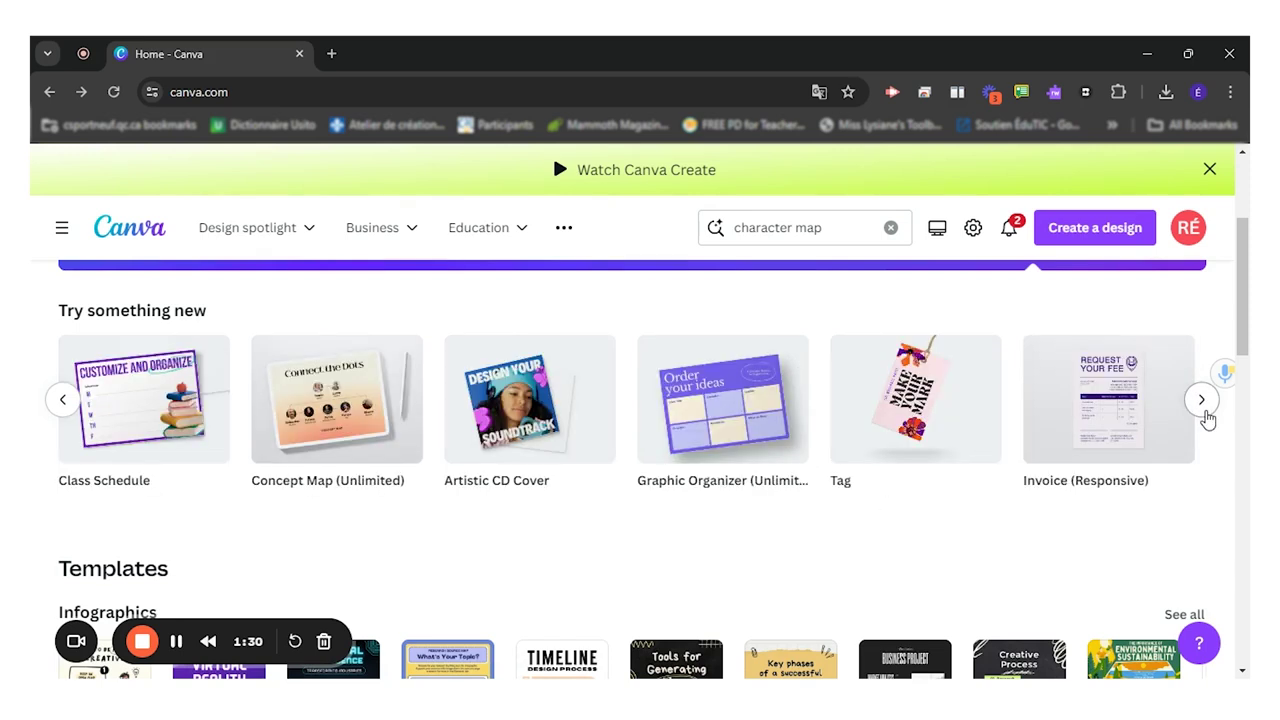
click(1205, 410)
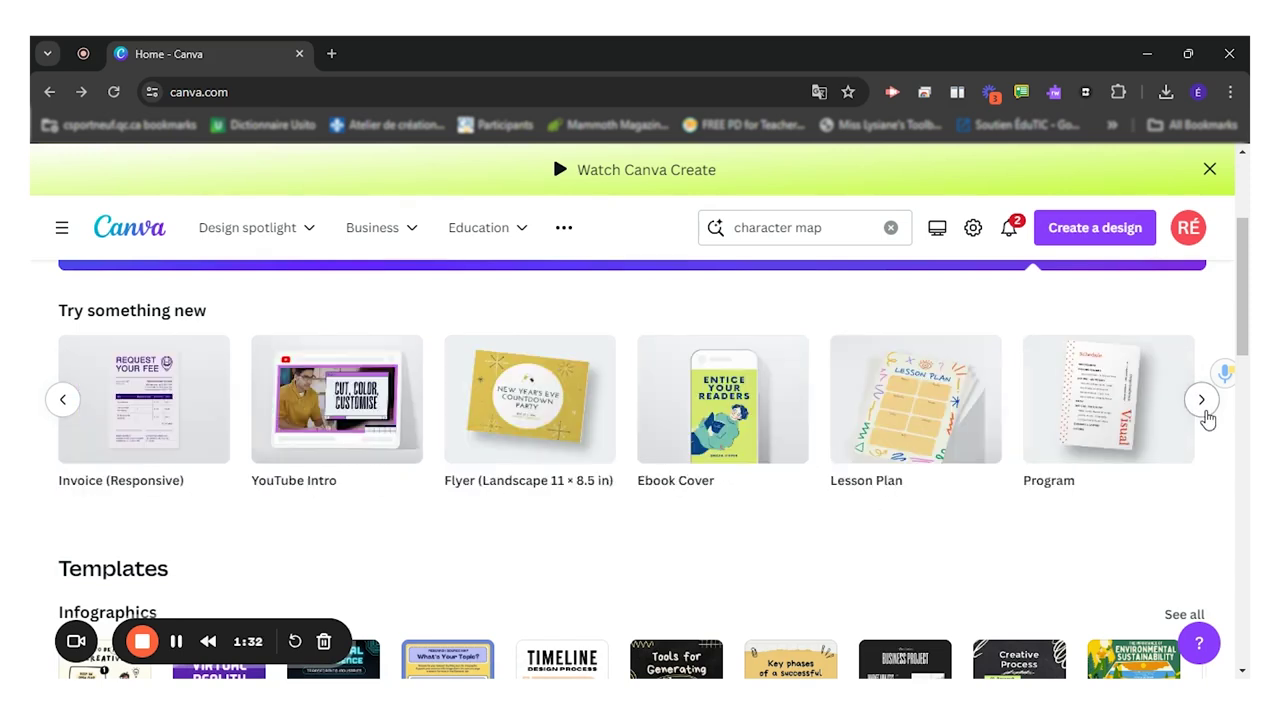
click(1205, 412)
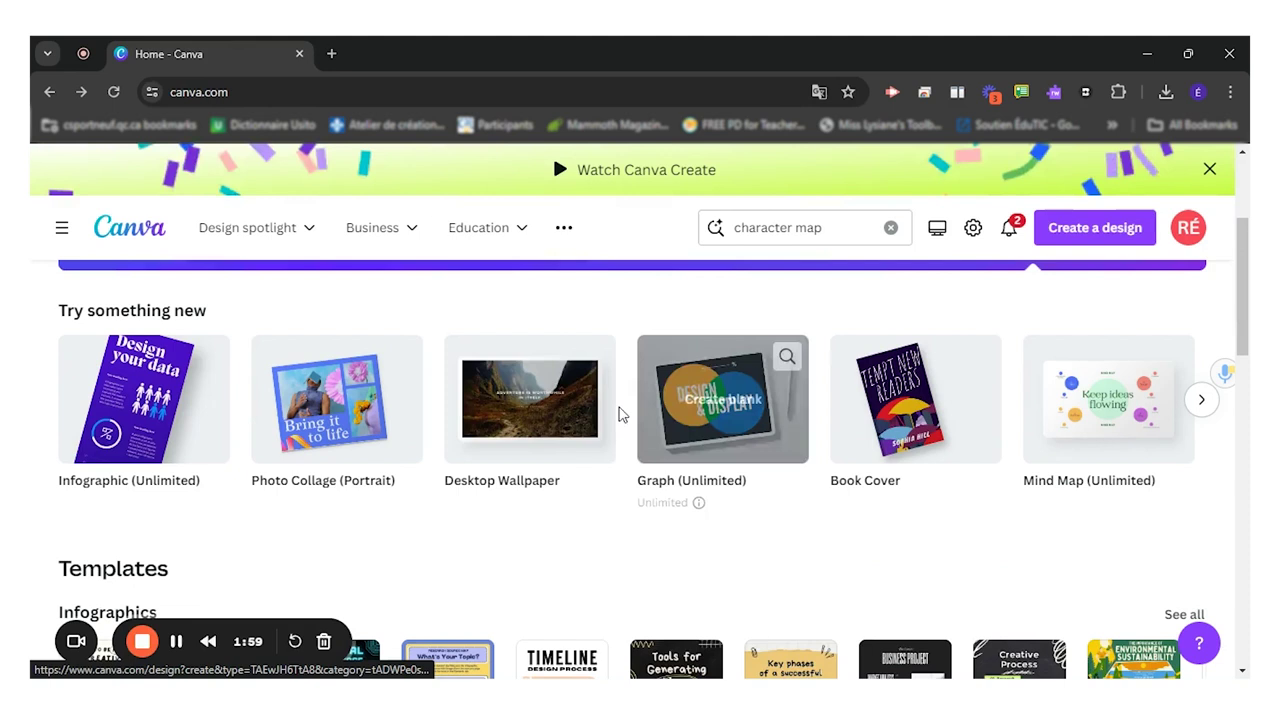
Step: Search templates for 'video' and start a blank Video design
click(794, 237)
double_click(794, 237)
click(794, 237)
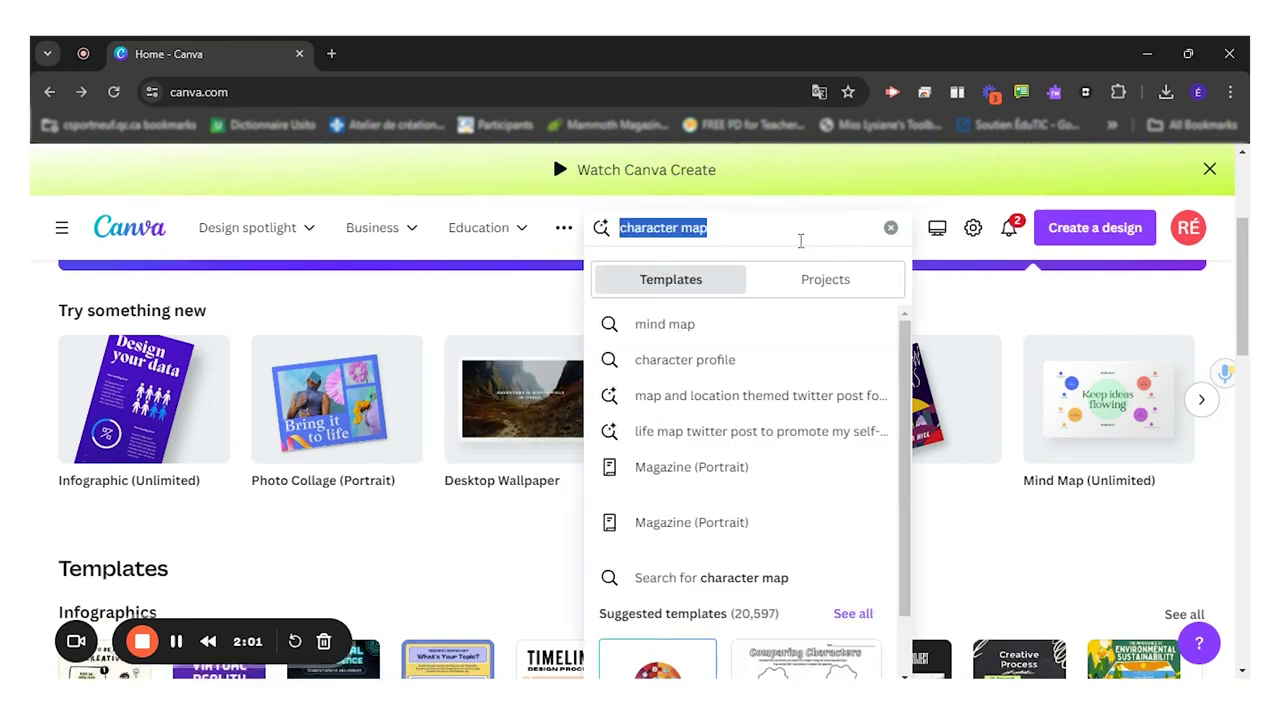
text(video)
key(Return)
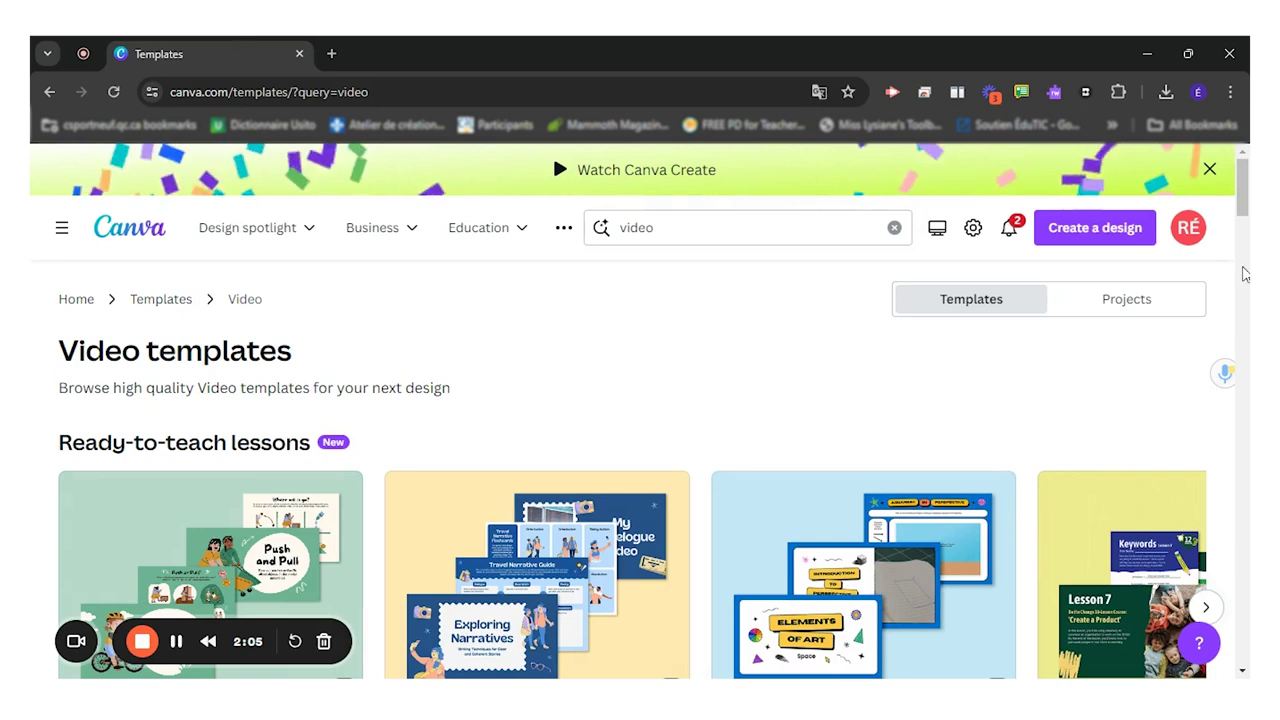
drag(1243, 200, 1243, 259)
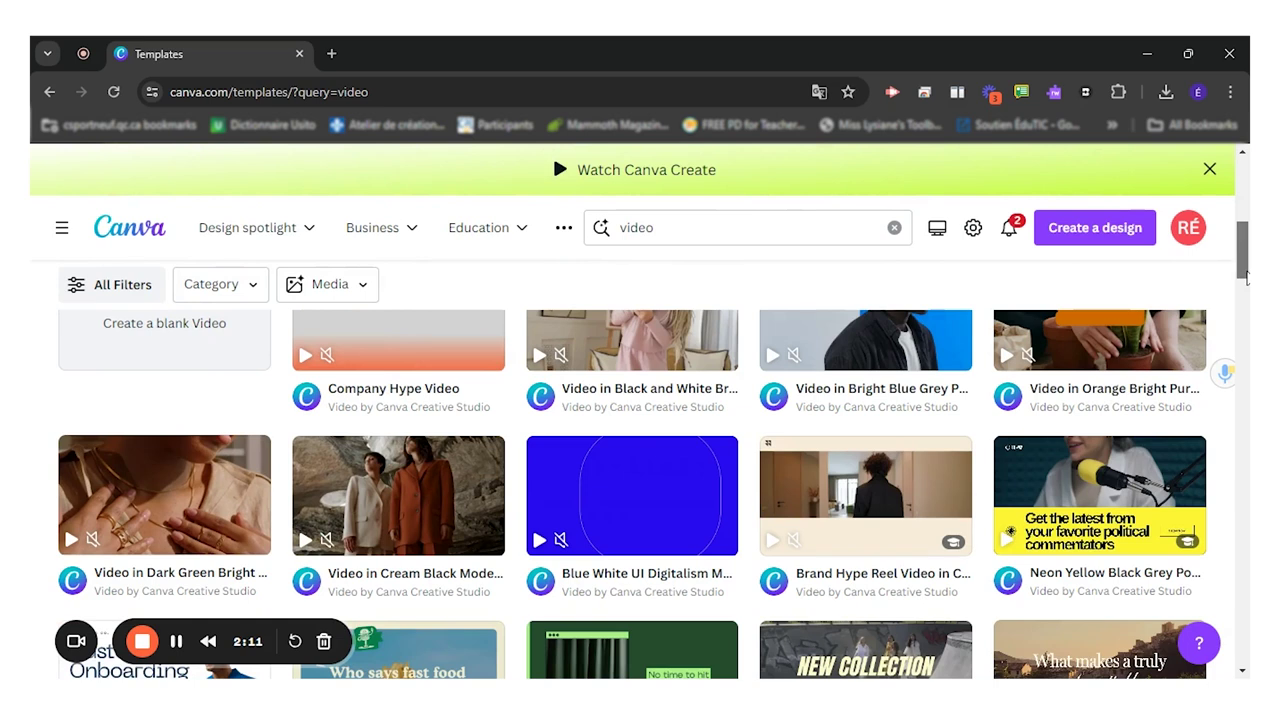
drag(1245, 280, 1246, 258)
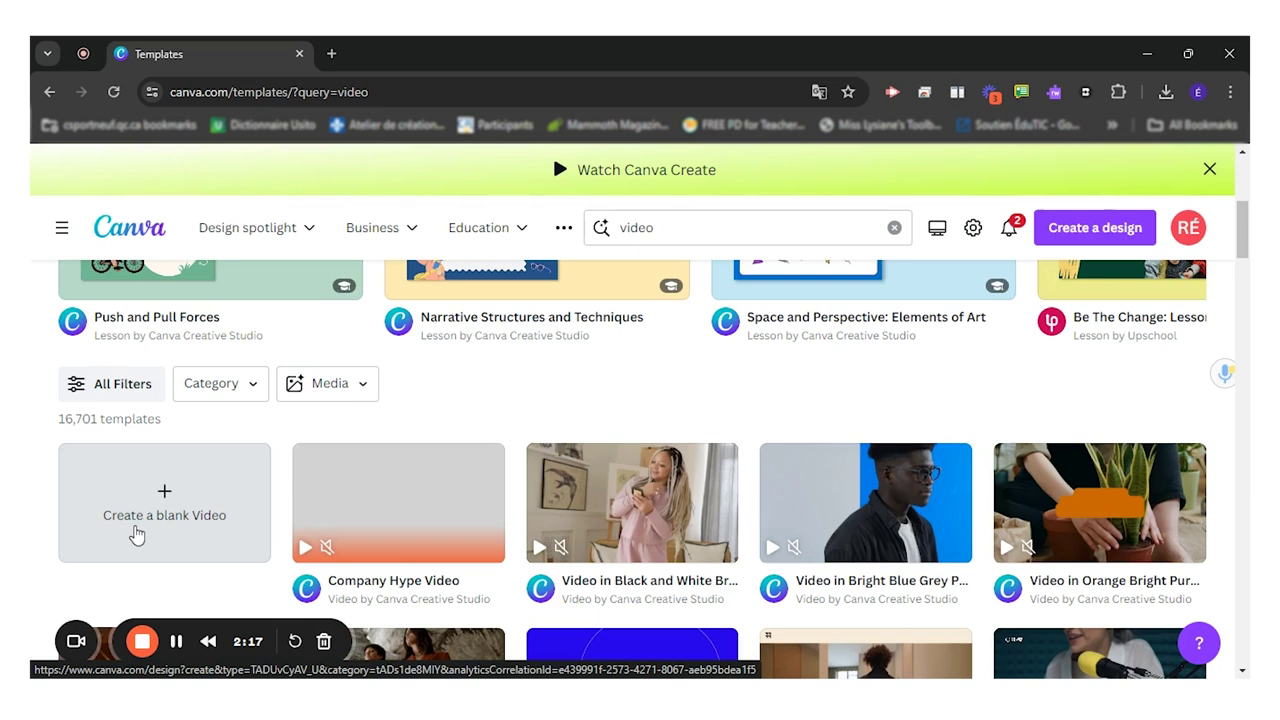
click(163, 491)
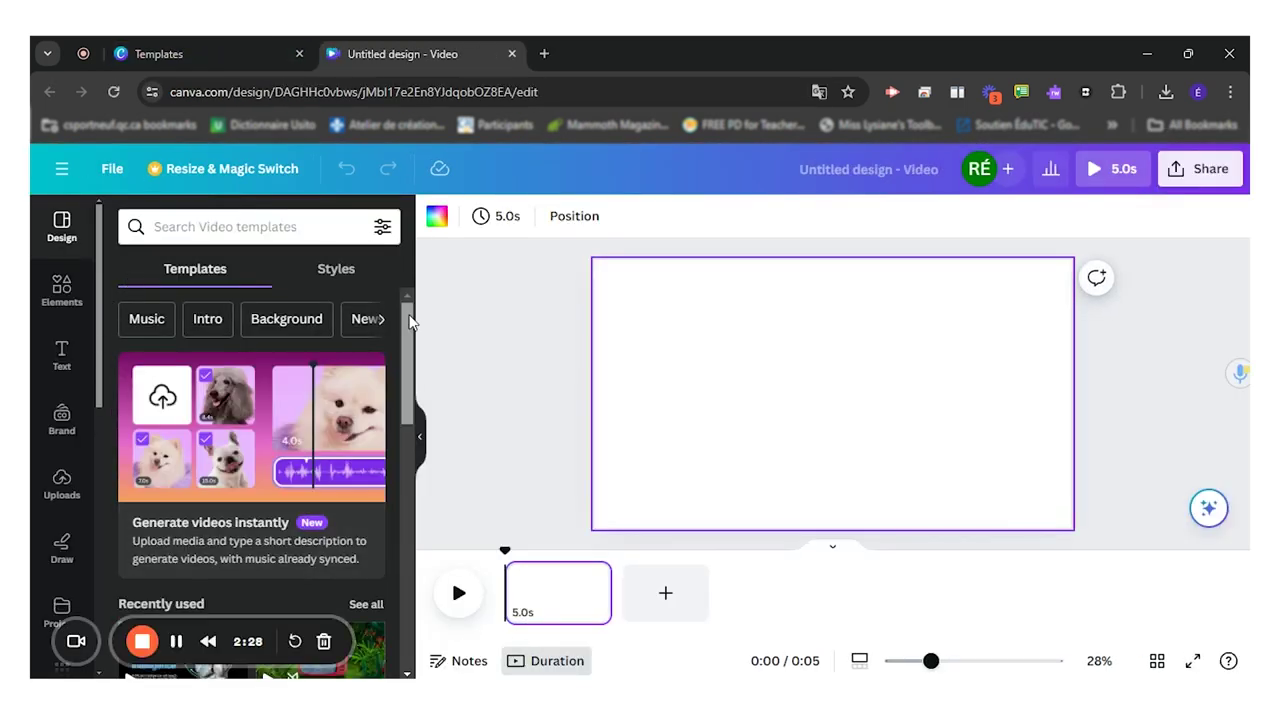
Step: Open the Elements panel beside the blank video page and focus its search box
drag(410, 315, 404, 332)
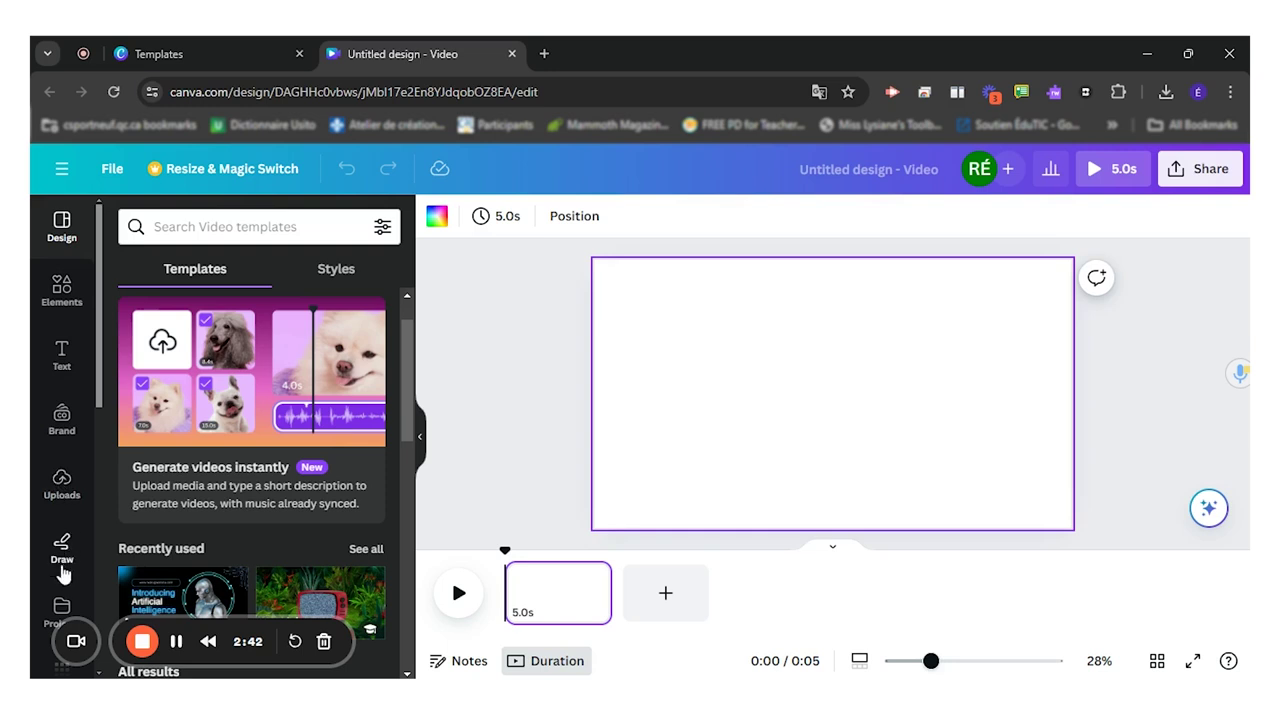
drag(94, 376, 90, 448)
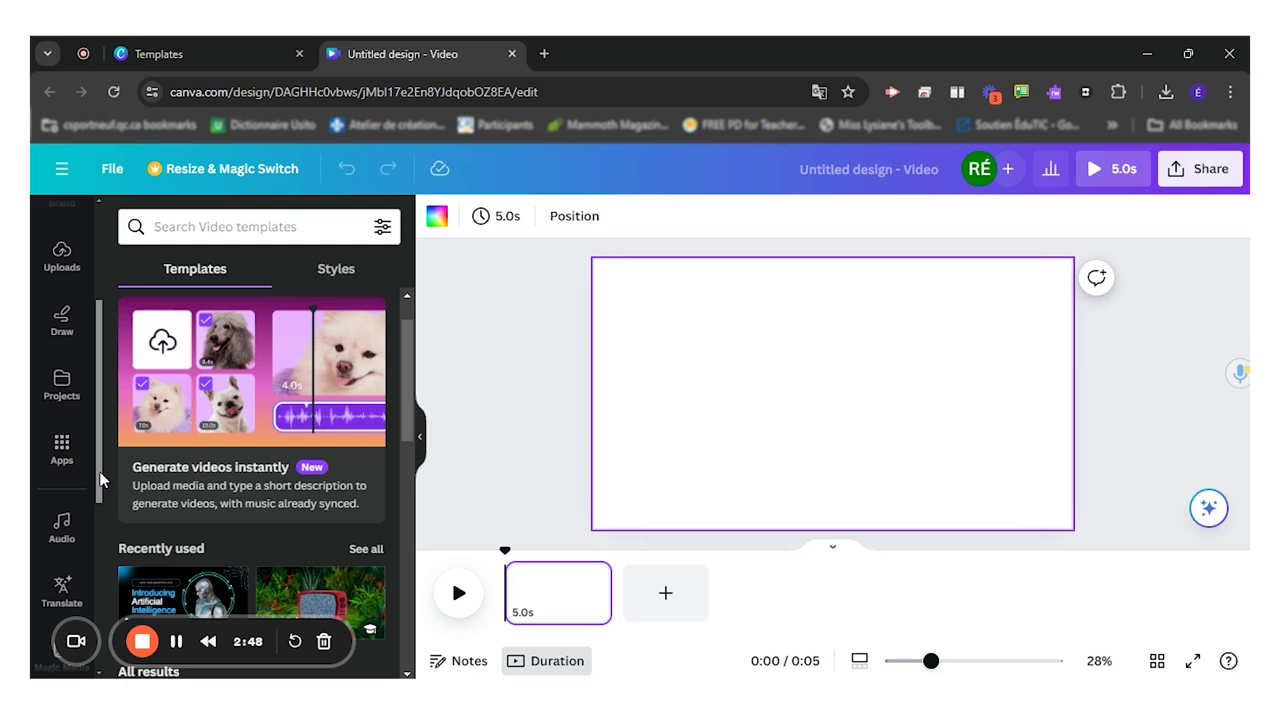
scroll(100, 481, up, 3)
click(60, 290)
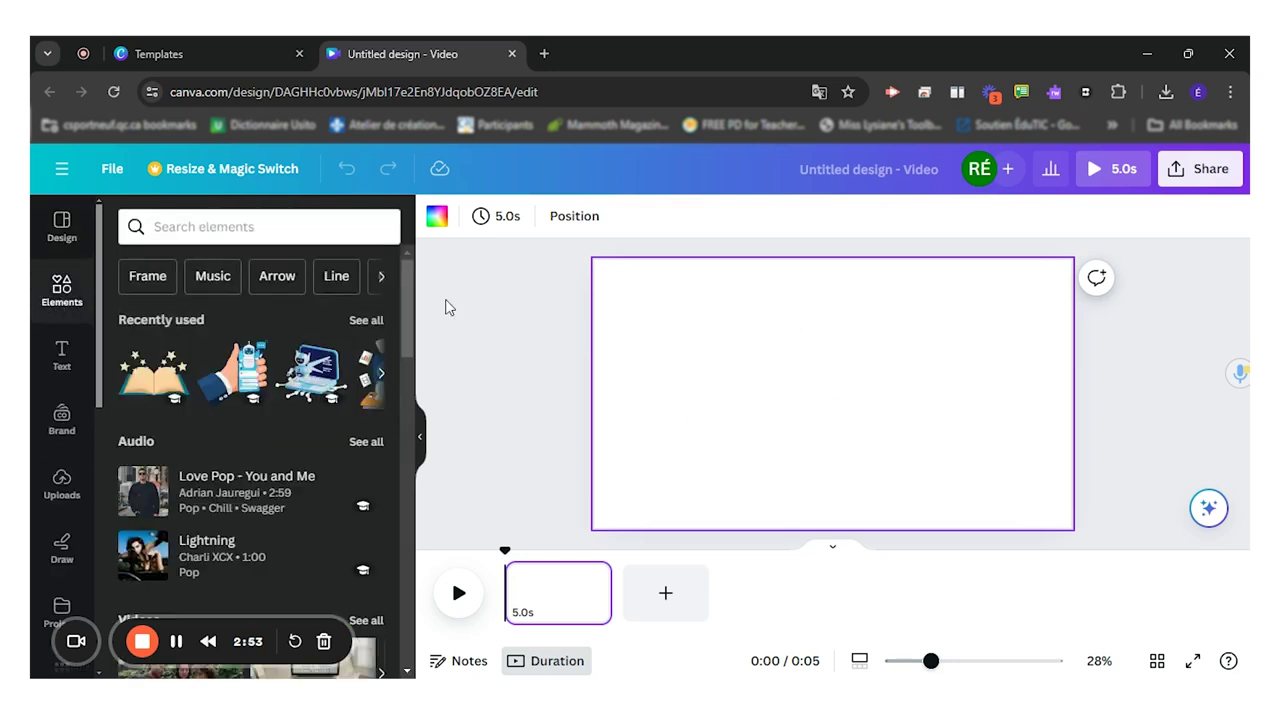
click(284, 218)
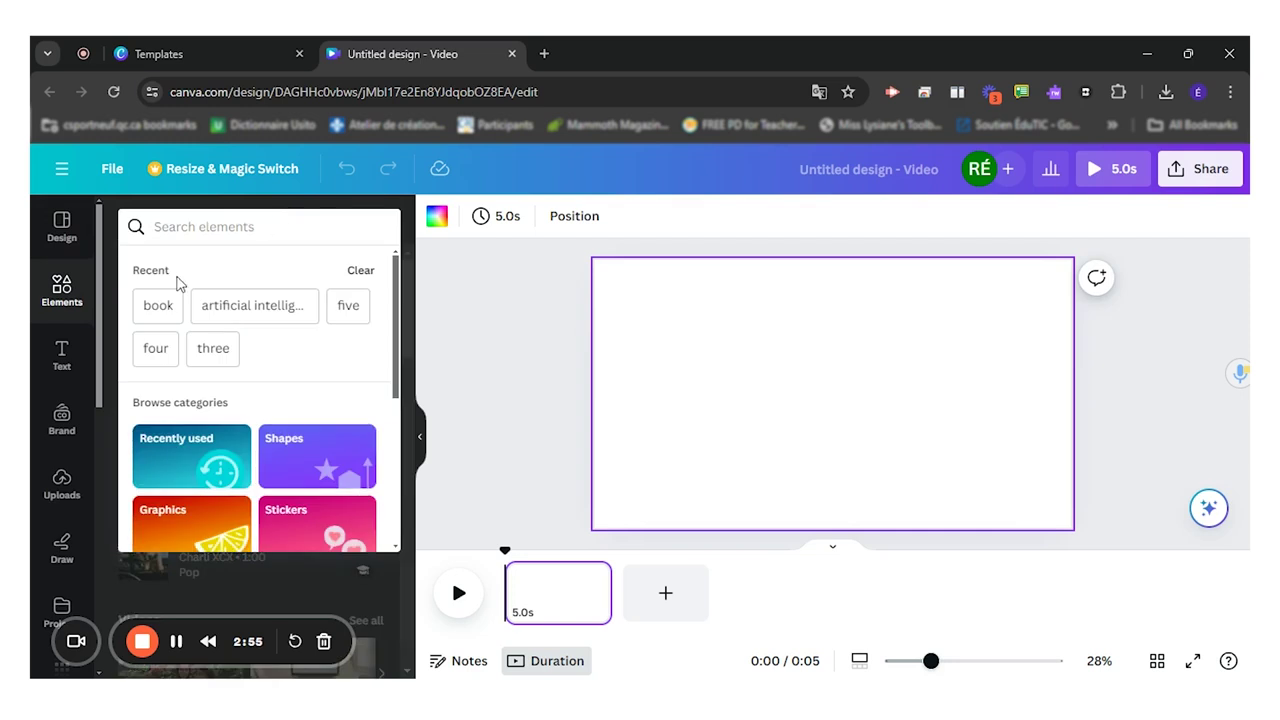
Step: Search Elements for 'japan' and add the sunset pagoda photo to the page
key(Escape)
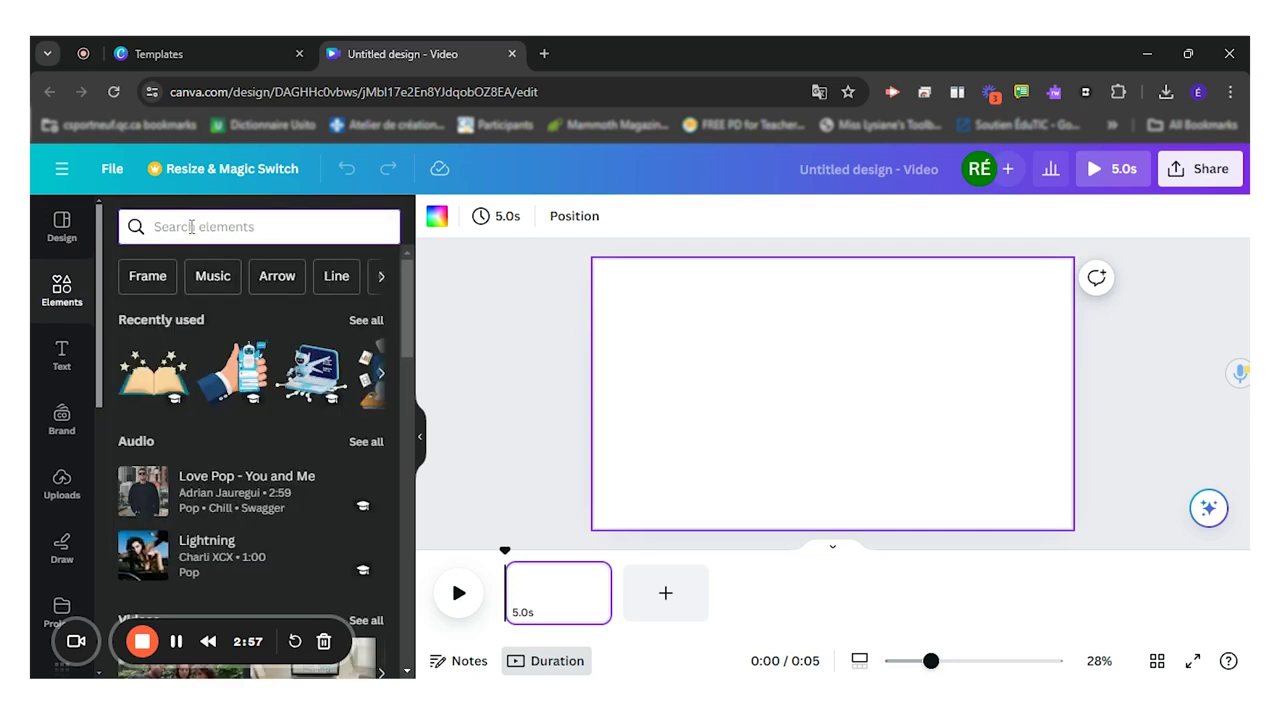
text(japan)
key(Return)
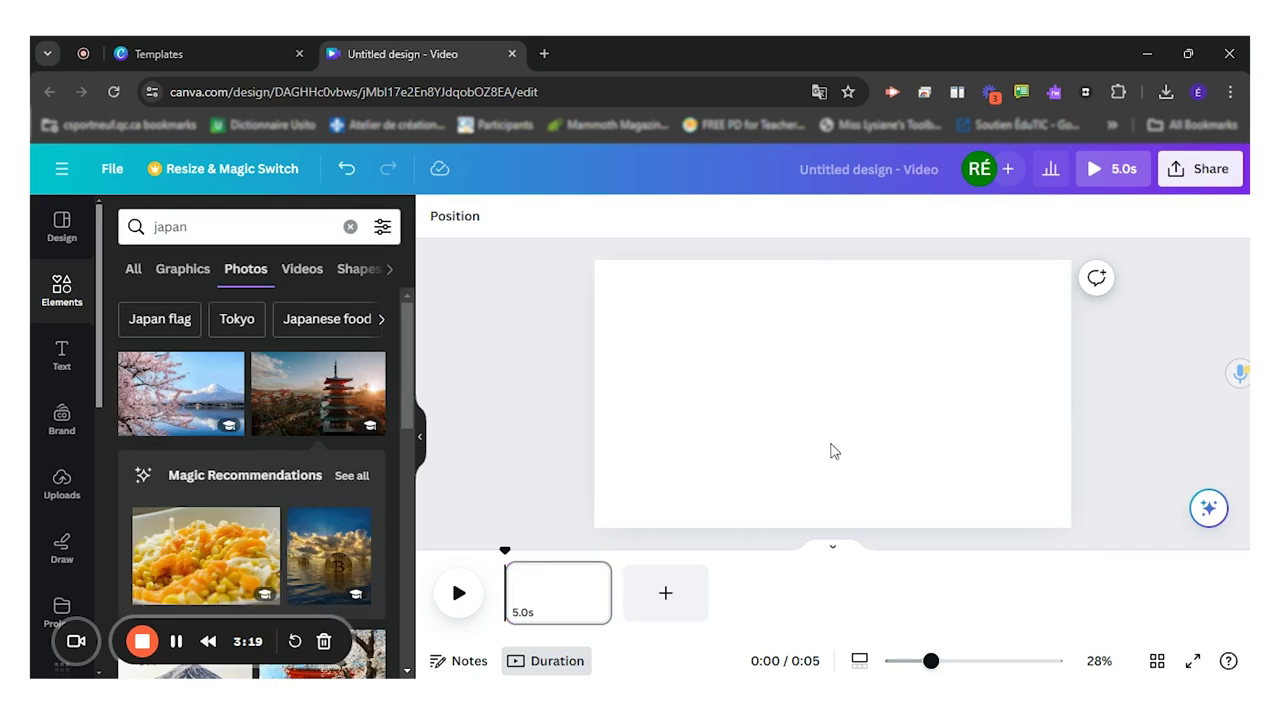
click(312, 380)
Step: Move the pagoda photo to the top-left and resize it to cover most of the page
drag(769, 405, 701, 379)
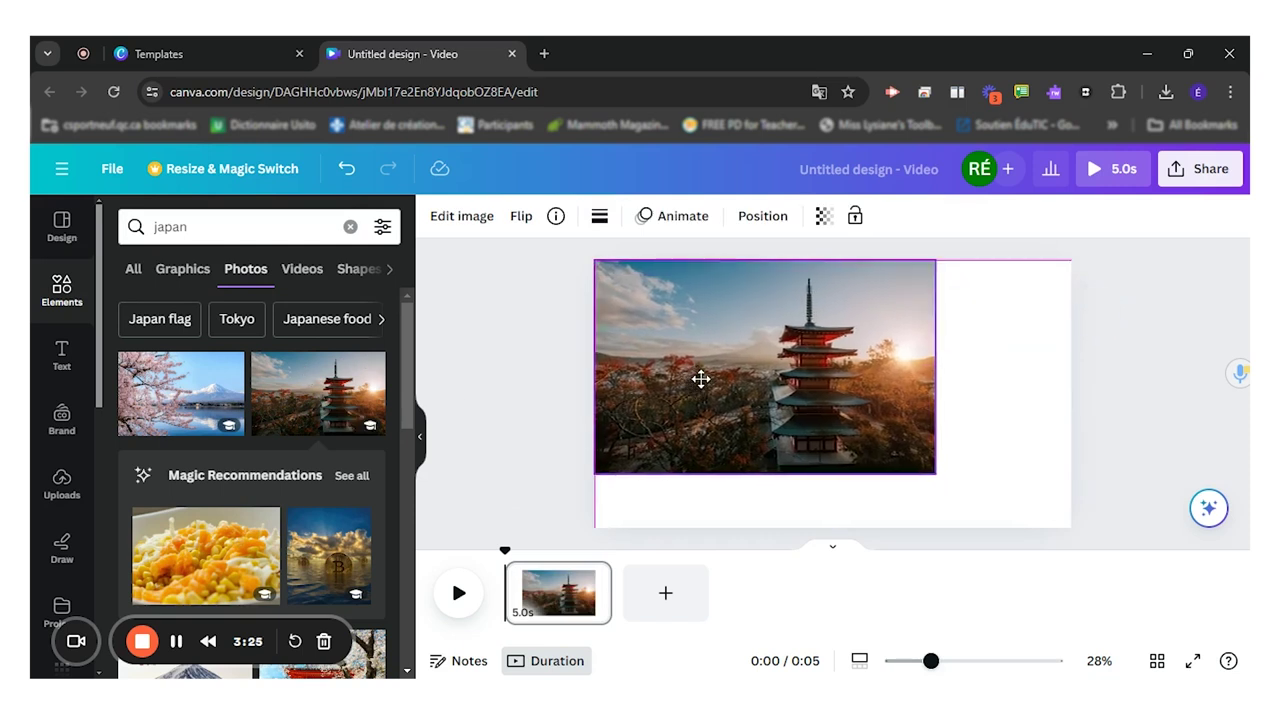
drag(935, 472, 969, 505)
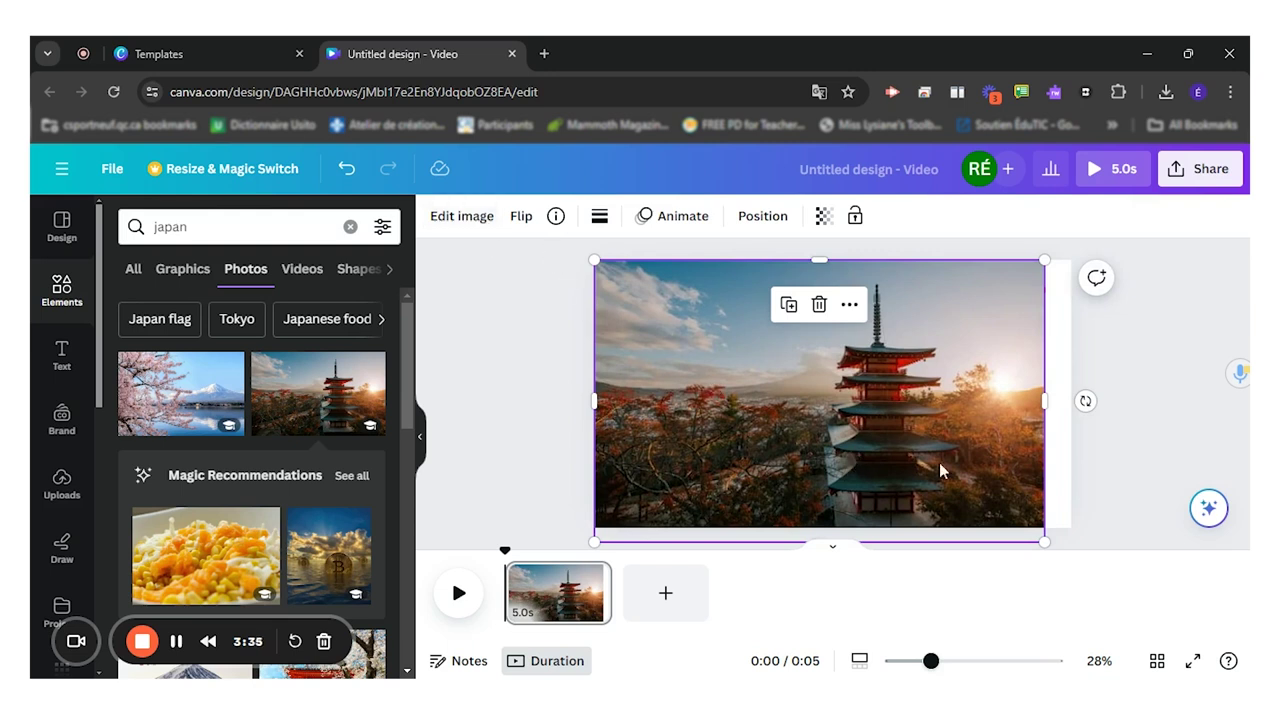
drag(1044, 540, 980, 487)
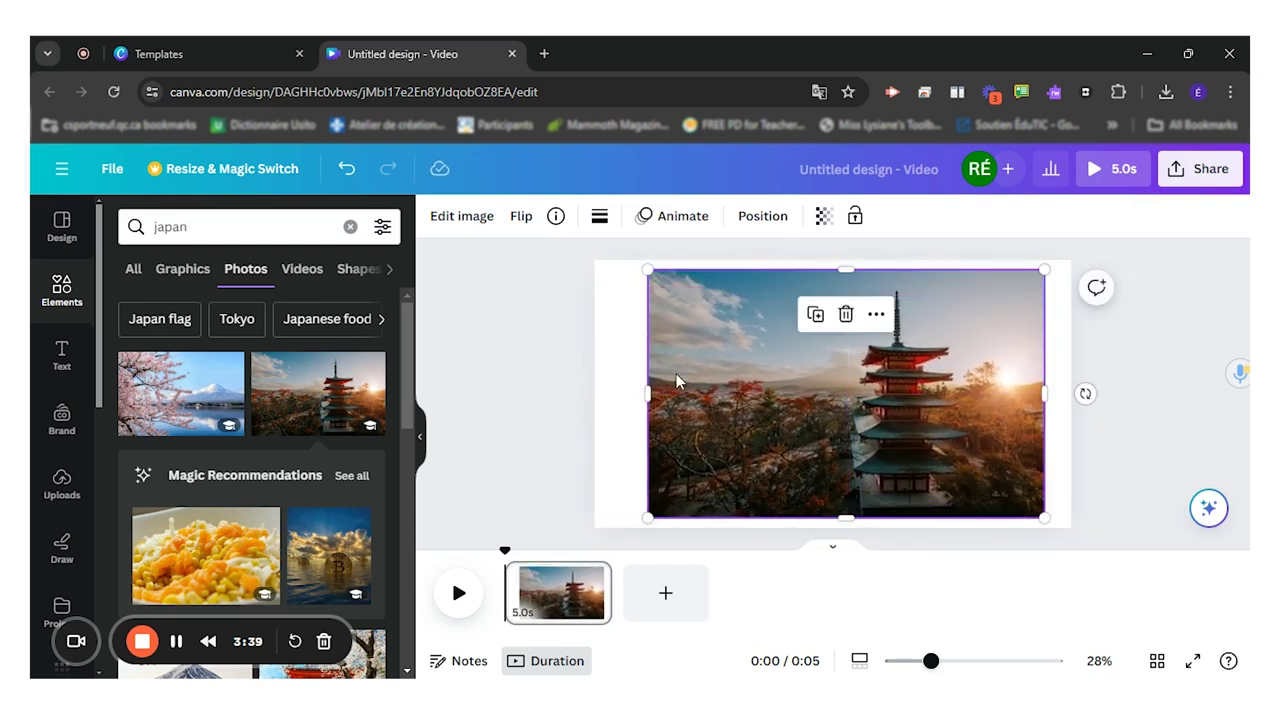
click(458, 220)
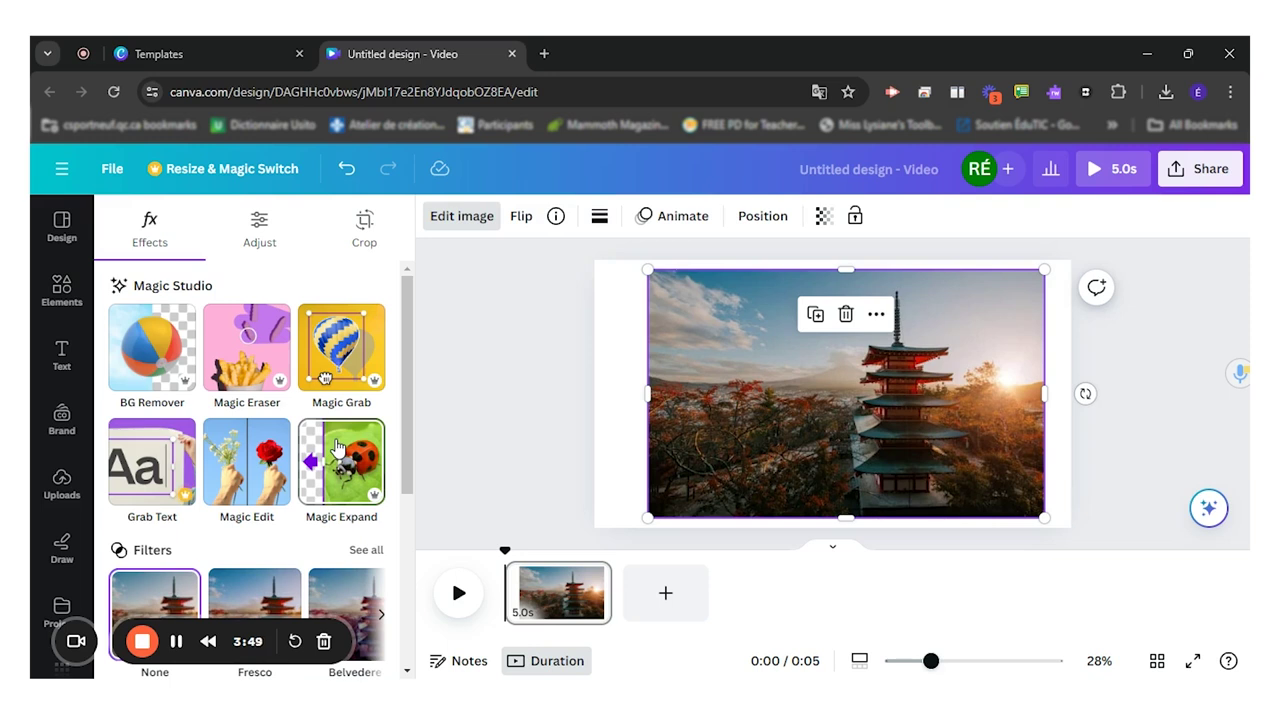
Step: Run Magic Expand on the pagoda photo with the Whole Page size
click(337, 449)
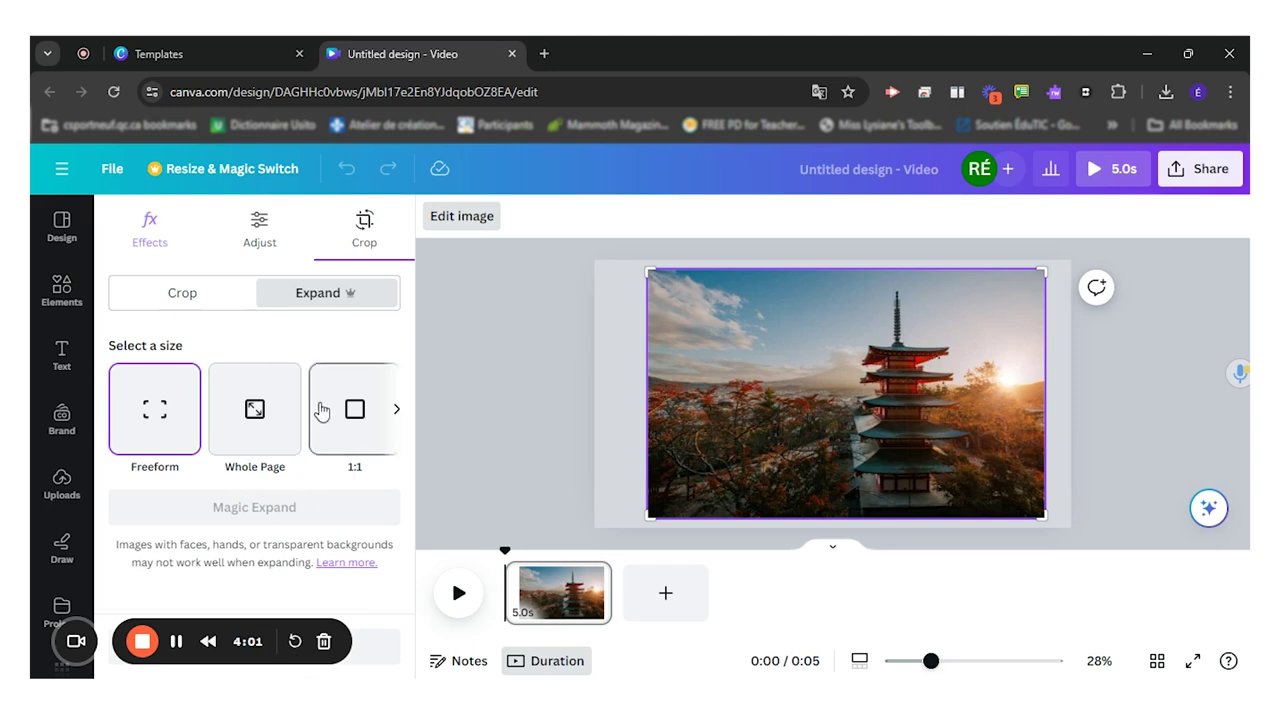
click(286, 415)
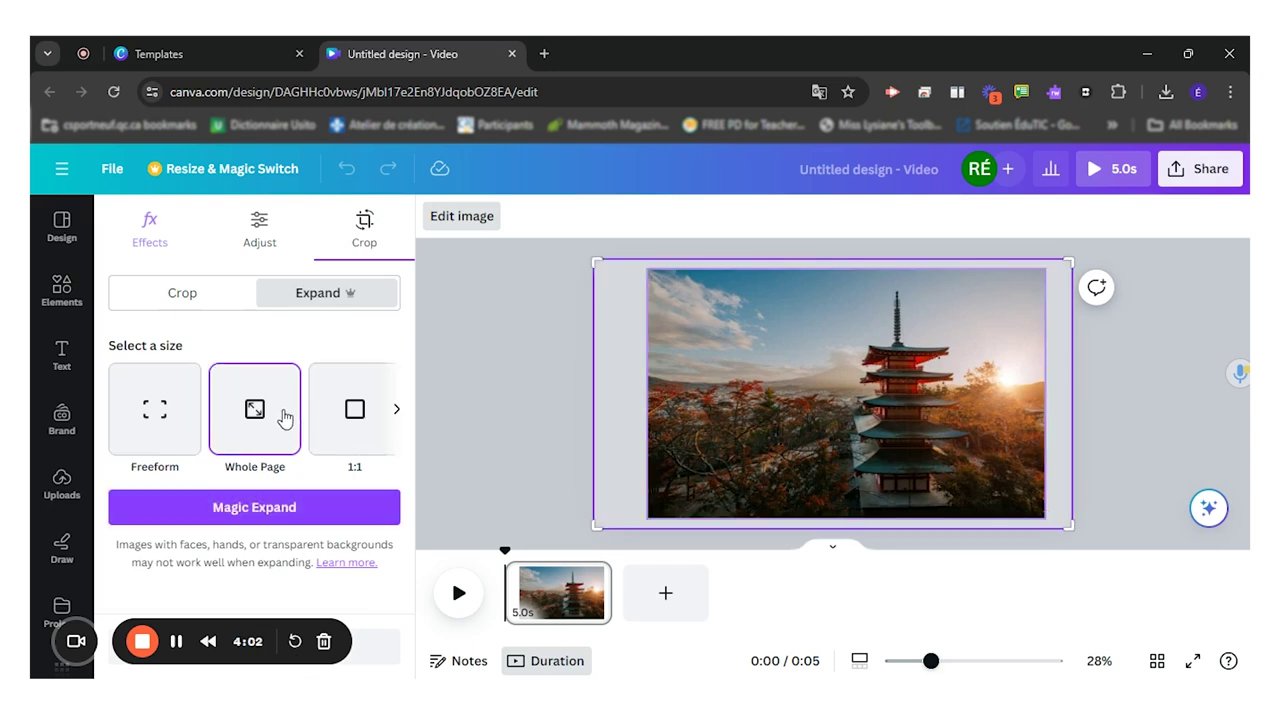
click(286, 507)
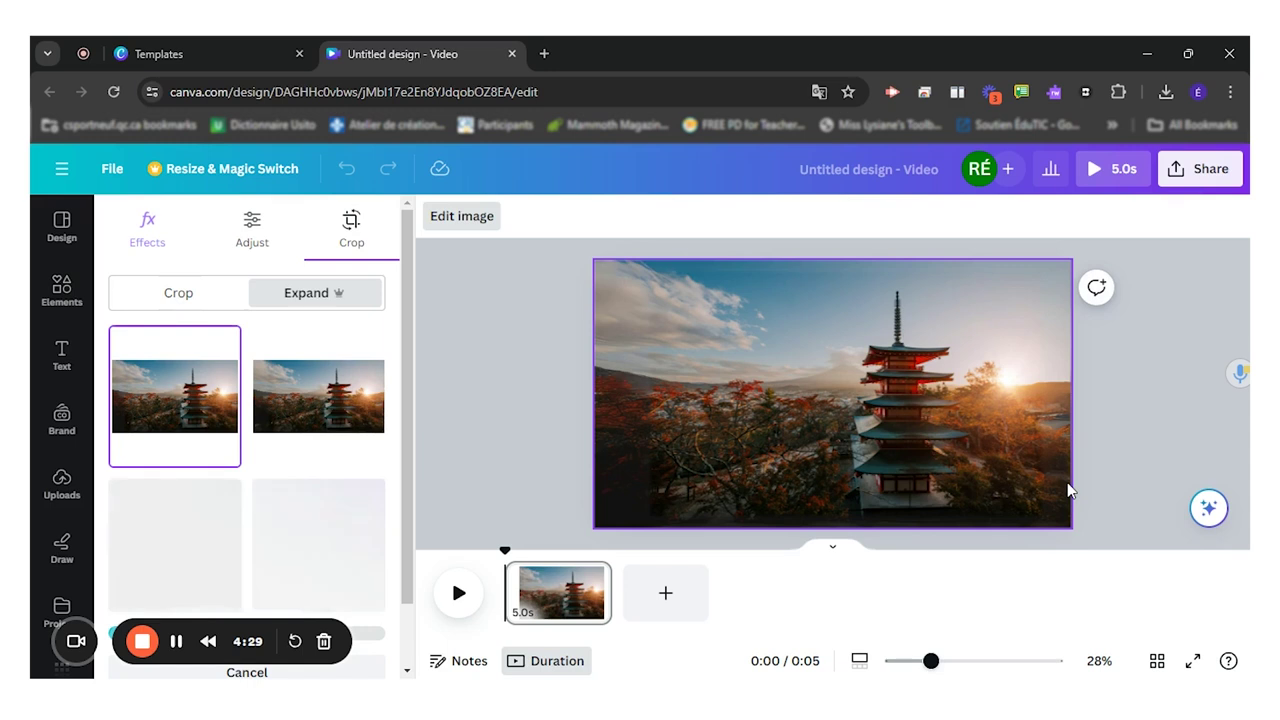
mouse_move(511, 590)
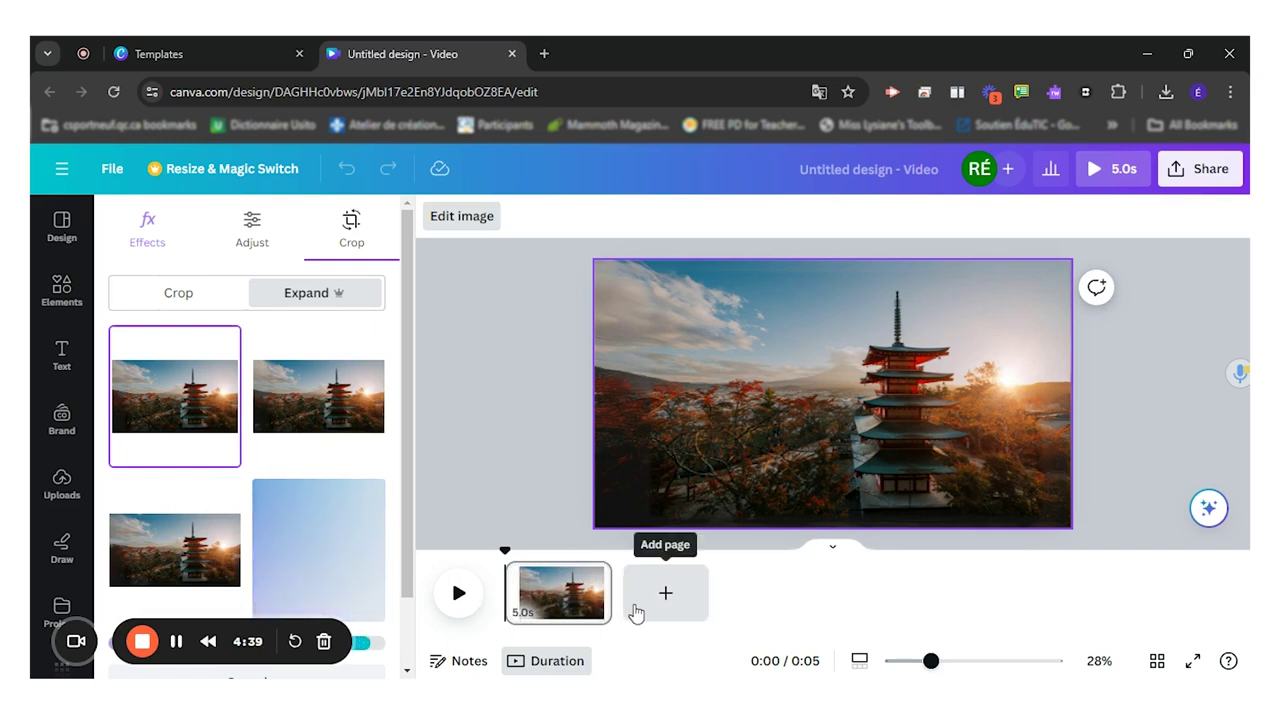
click(565, 605)
Step: Trim the page to 3.5 seconds and browse the Text styles library
mouse_move(565, 605)
mouse_down()
mouse_move(601, 603)
mouse_move(577, 600)
mouse_up()
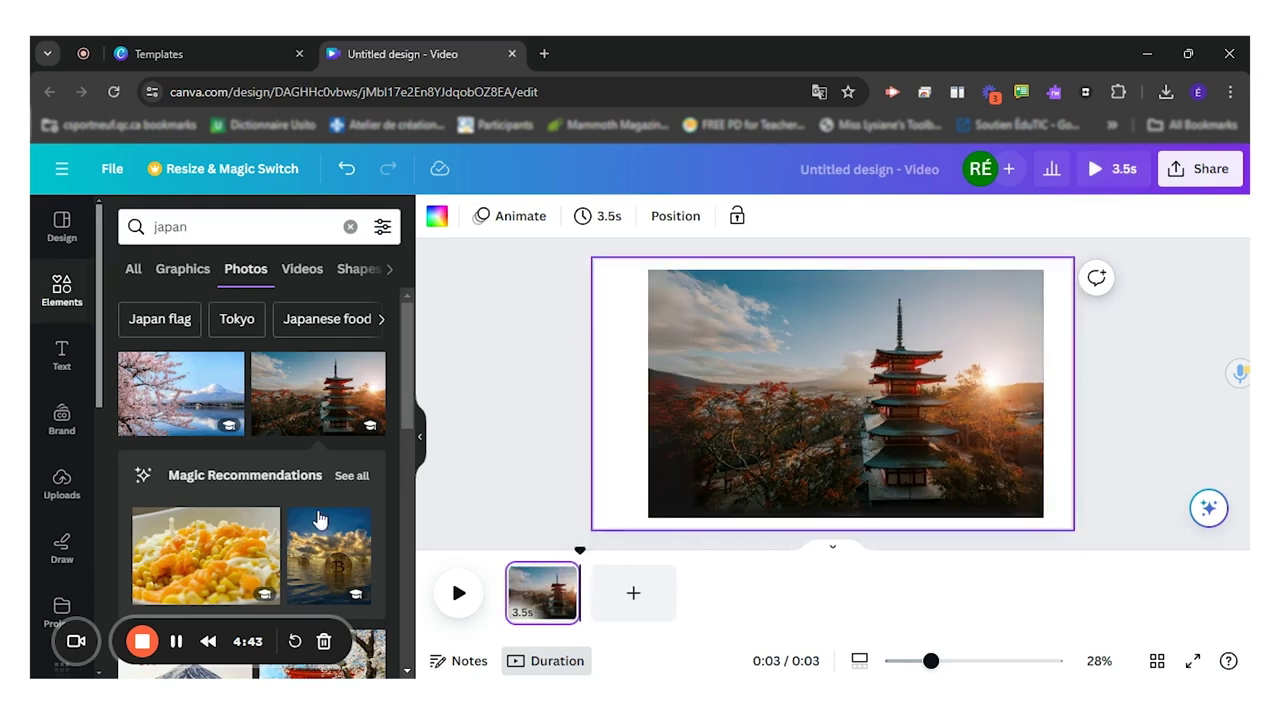
click(62, 352)
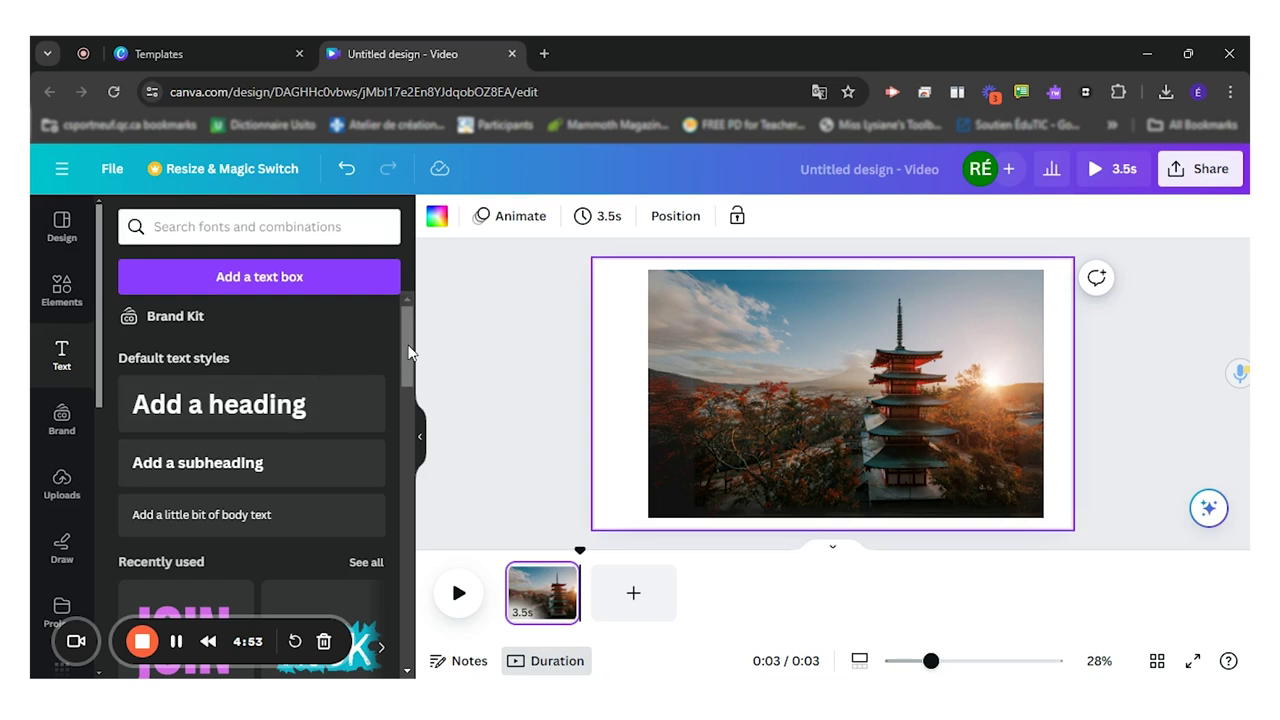
drag(408, 350, 409, 381)
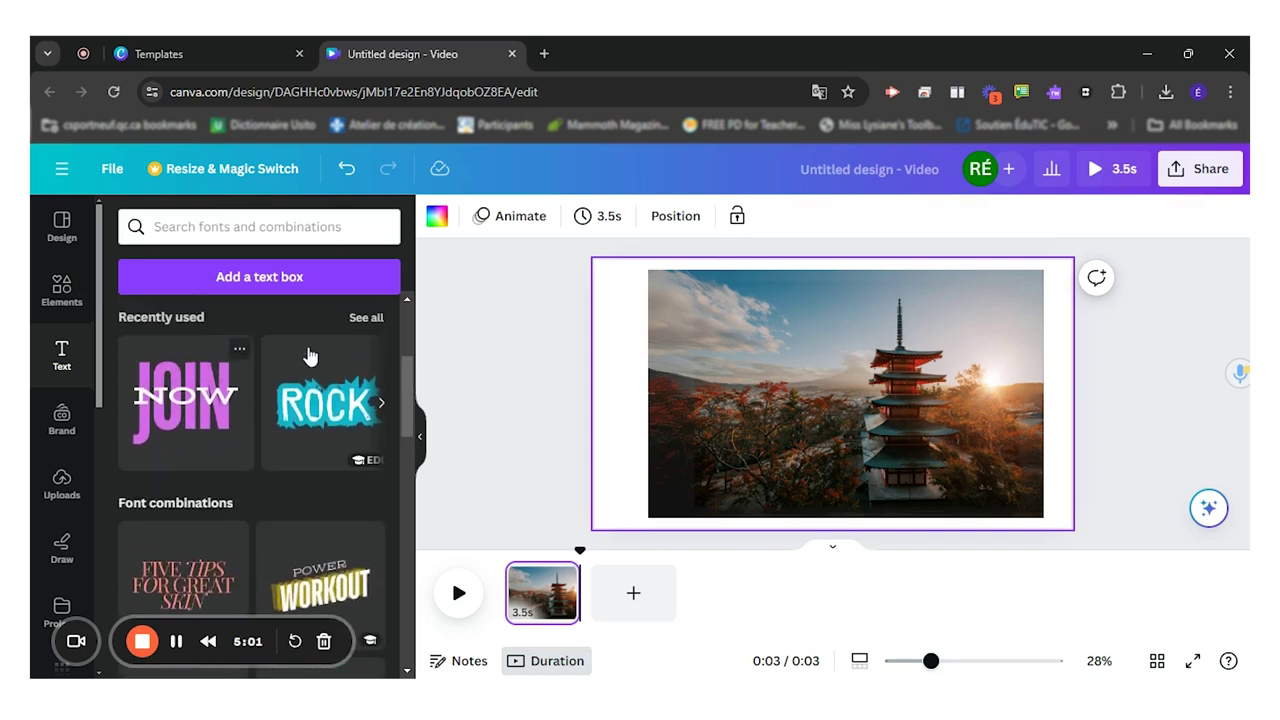
Step: Add a ROCK-style text box reading 'JAPAN' to the slide
click(322, 410)
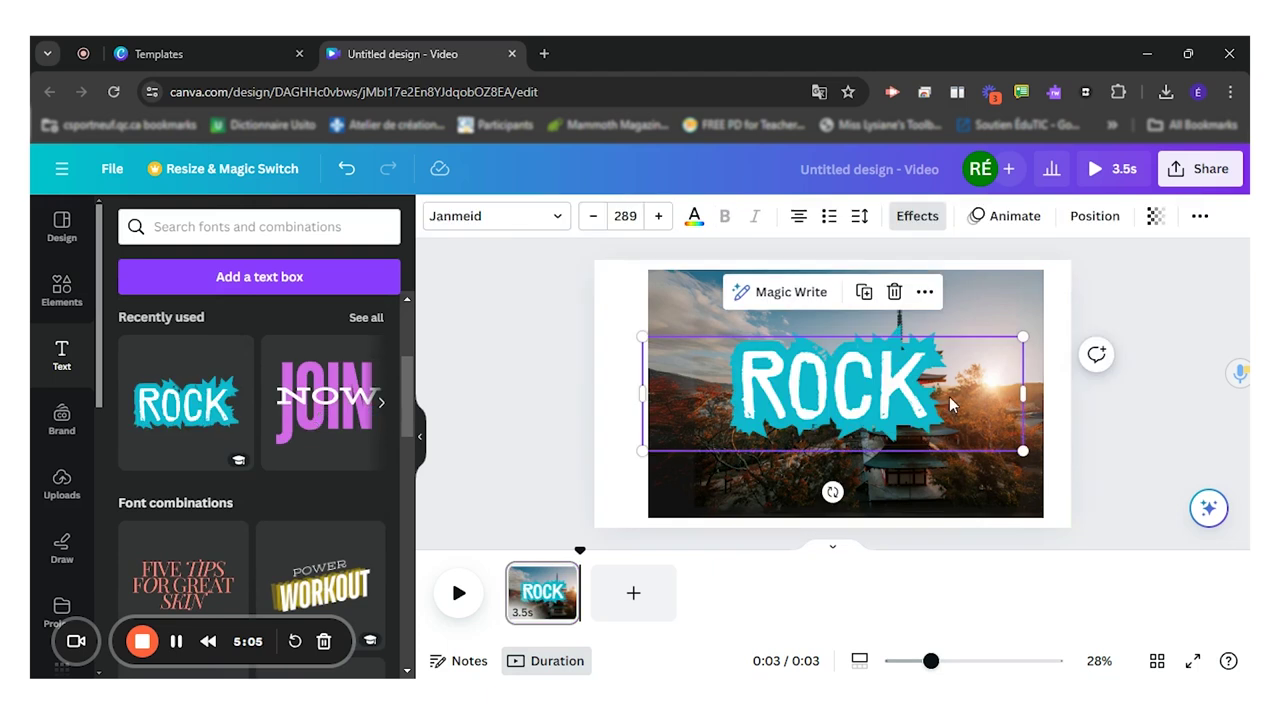
double_click(894, 400)
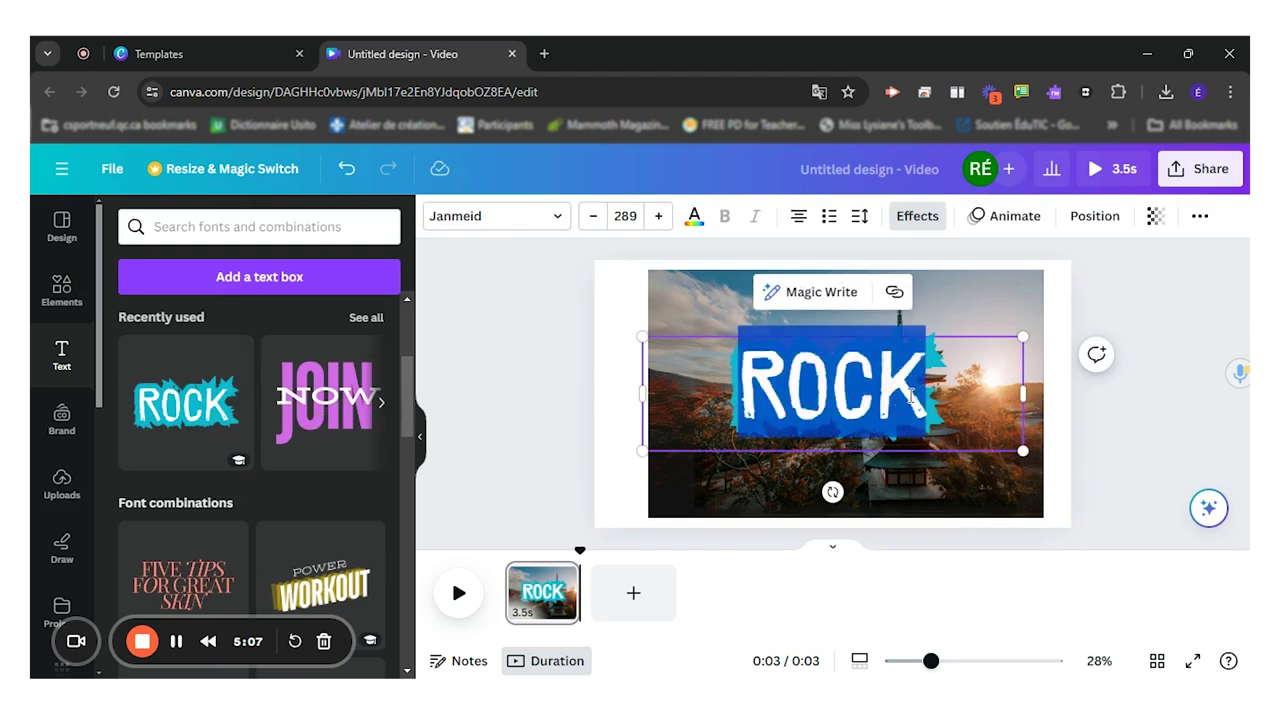
text(JAPAN)
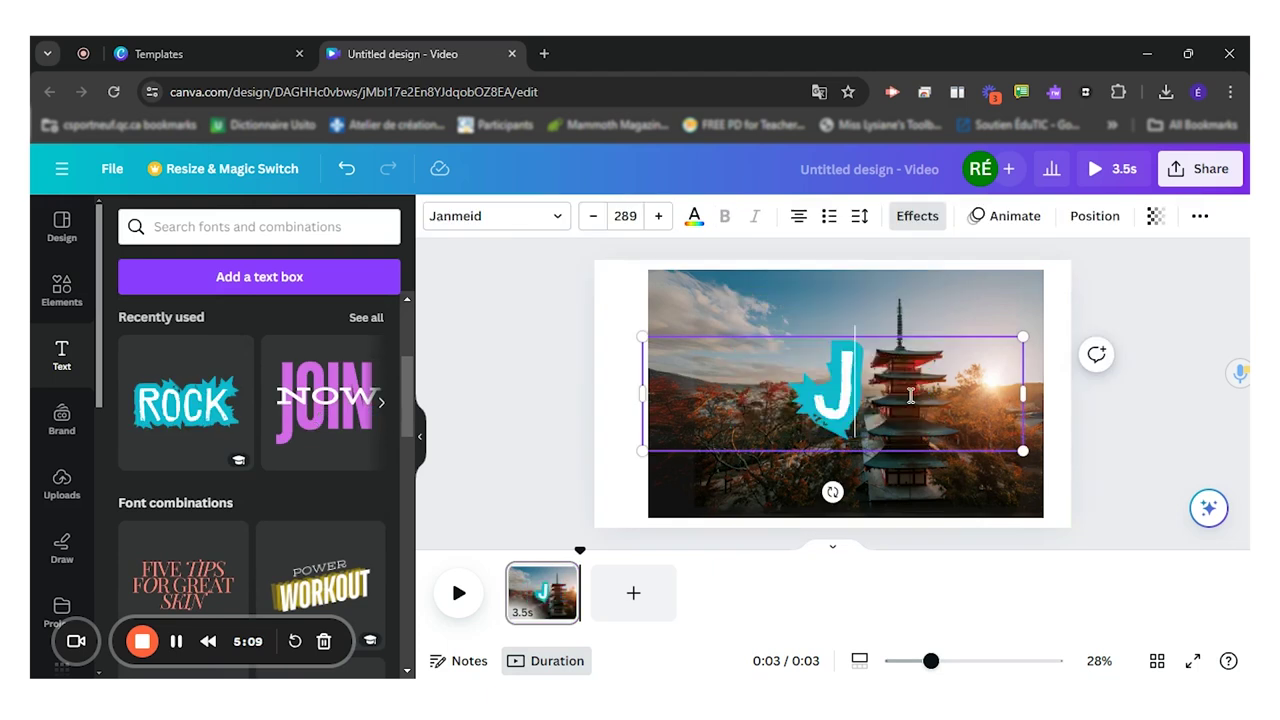
click(1080, 488)
click(884, 402)
Step: Change the JAPAN title's text colour to red
click(695, 218)
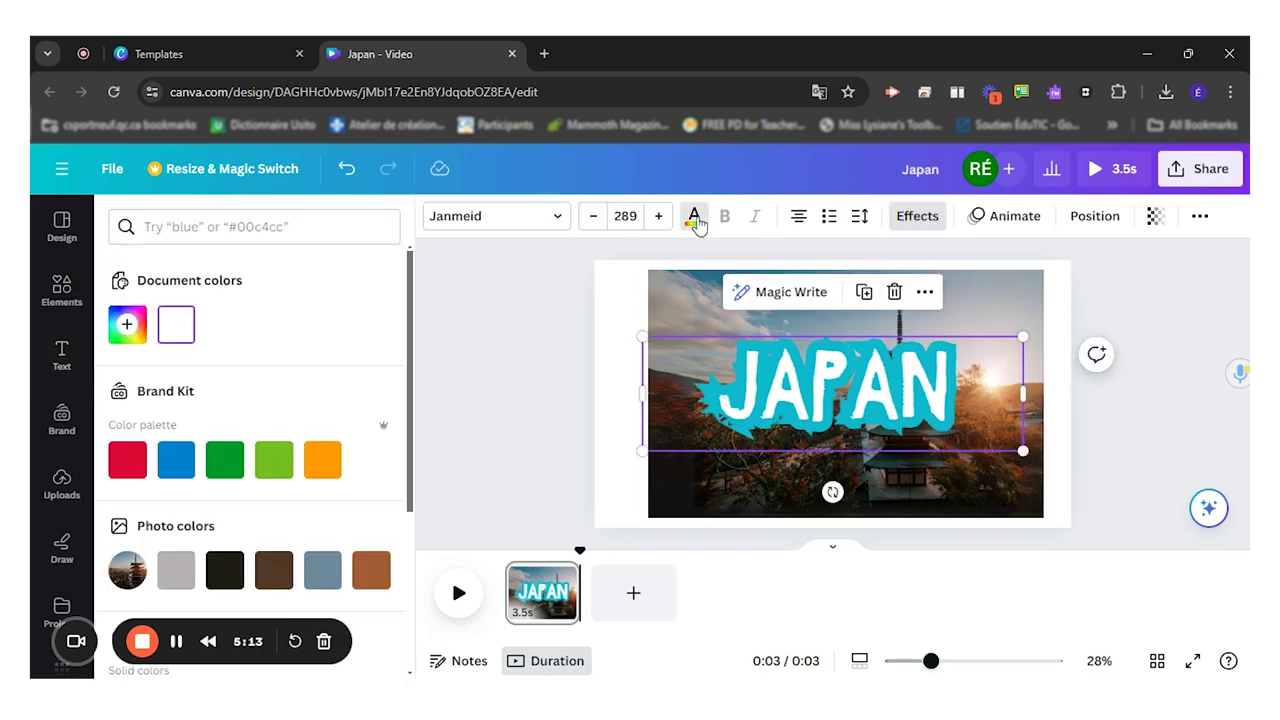
click(226, 462)
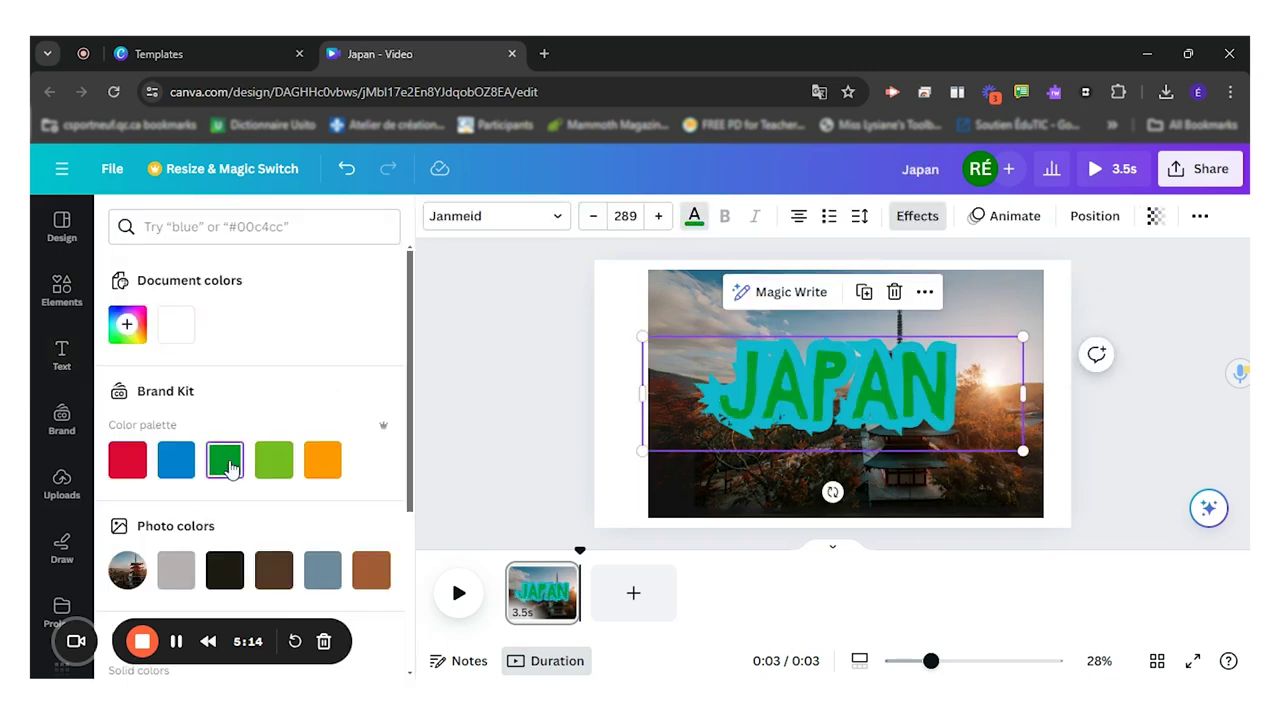
click(178, 463)
click(127, 461)
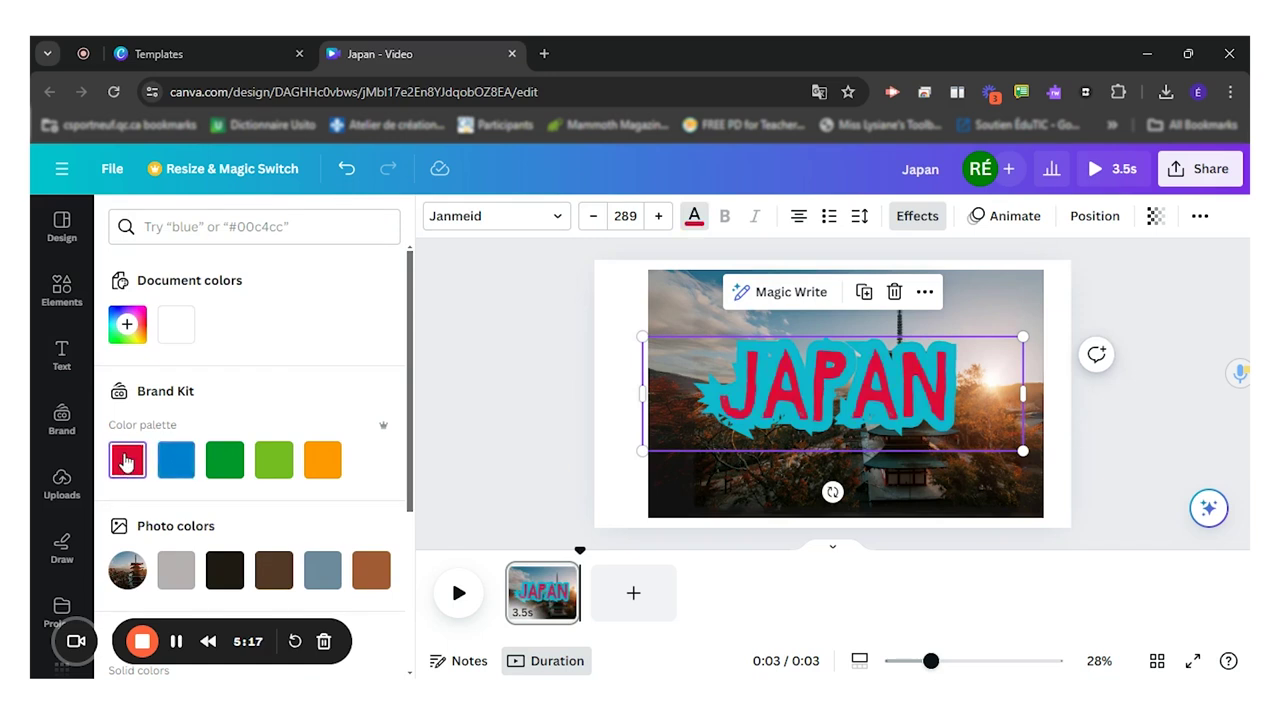
Step: Shrink the JAPAN title to the top-left and enlarge the pagoda photo to fill the slide
drag(1022, 451, 898, 376)
drag(757, 385, 746, 325)
drag(724, 481, 678, 468)
drag(991, 514, 1100, 517)
Step: Browse 'japan' photo and video results in Elements, then show the Uploads panel
click(1128, 447)
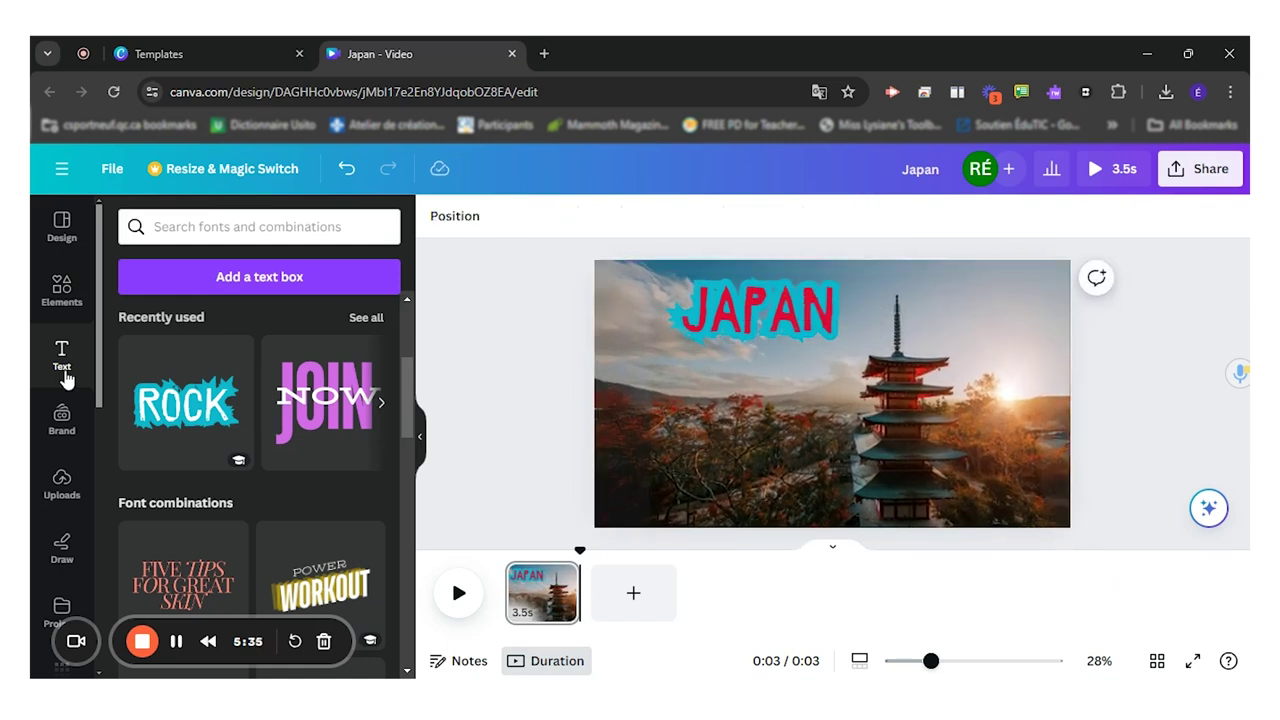
click(62, 288)
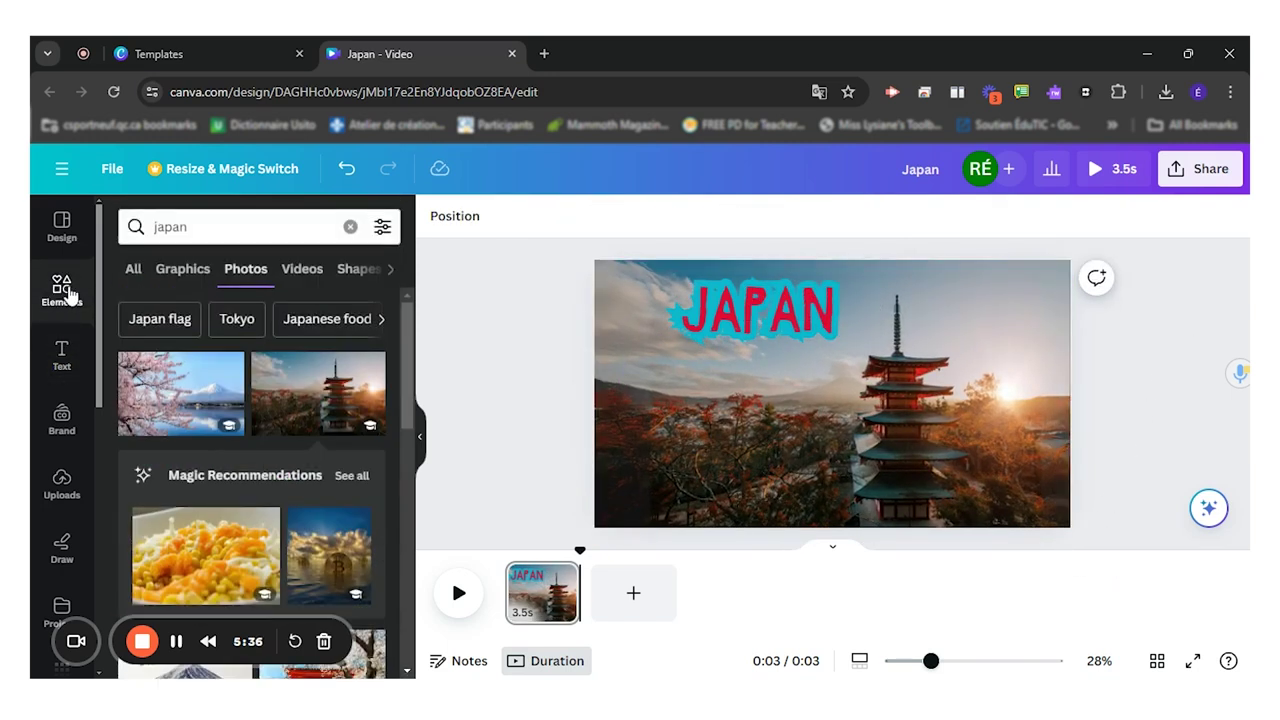
click(253, 224)
key(Return)
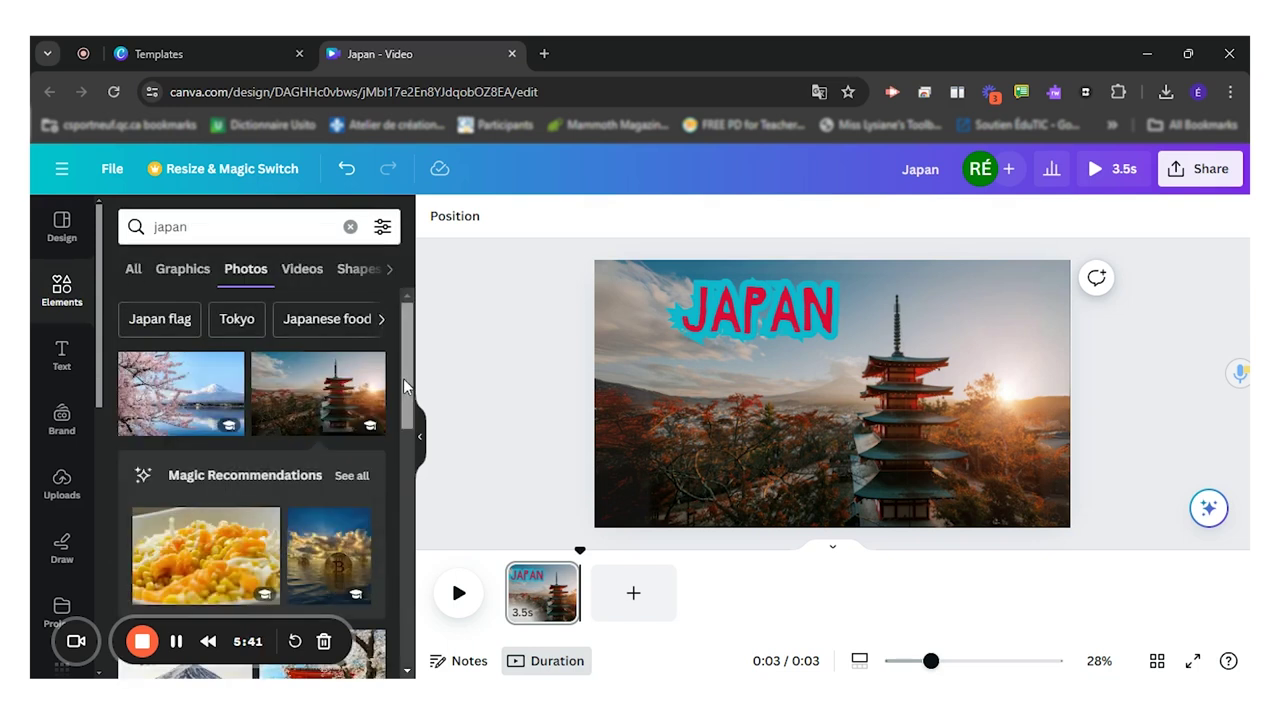
click(310, 272)
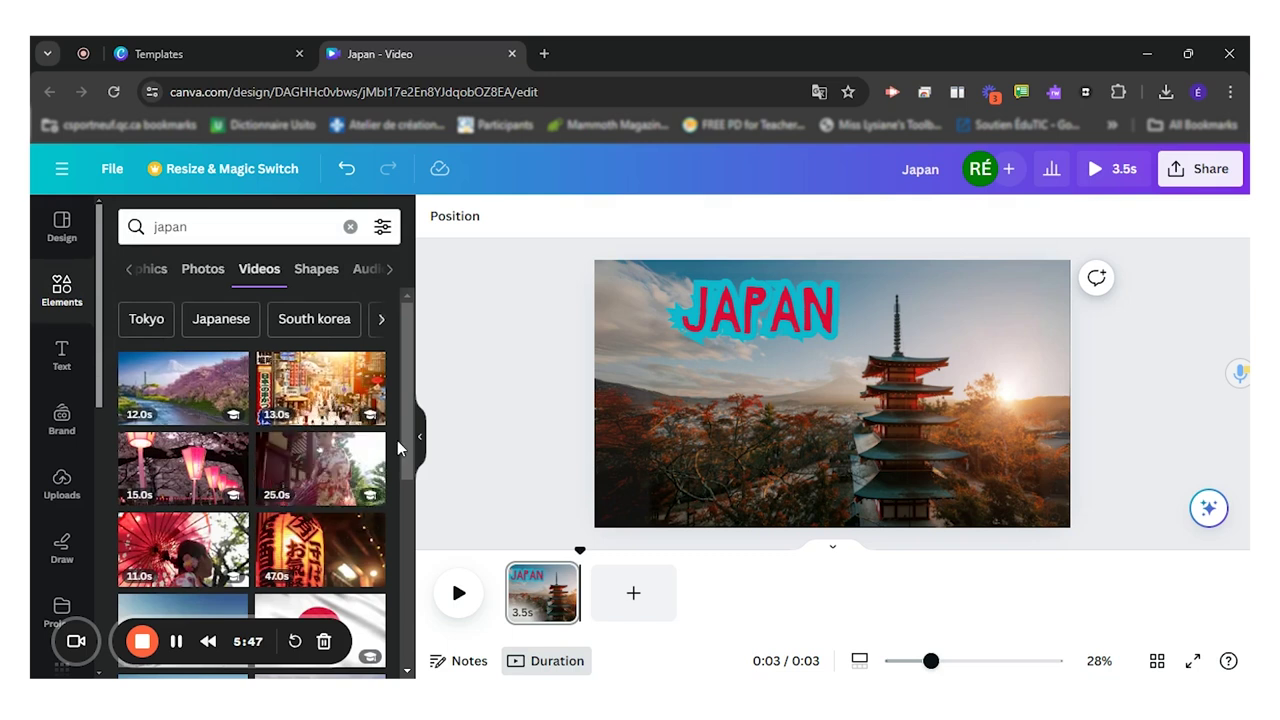
scroll(407, 435, down, 3)
scroll(232, 455, up, 3)
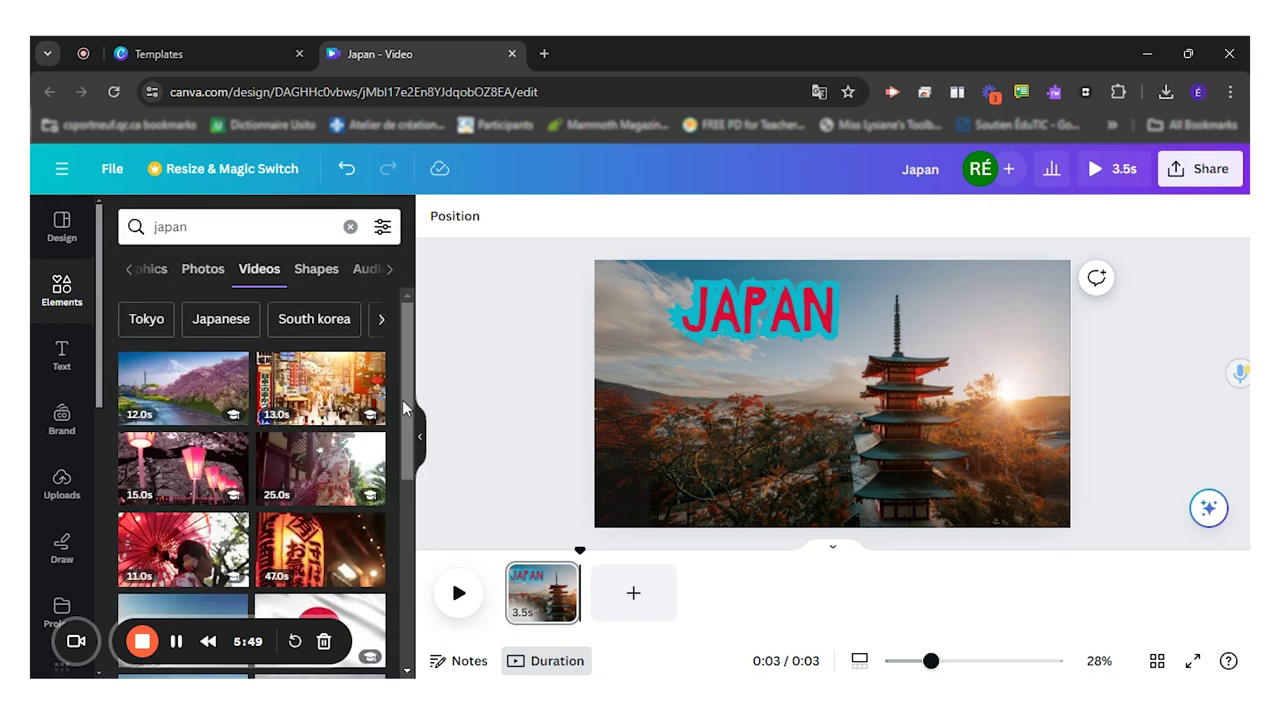
click(62, 490)
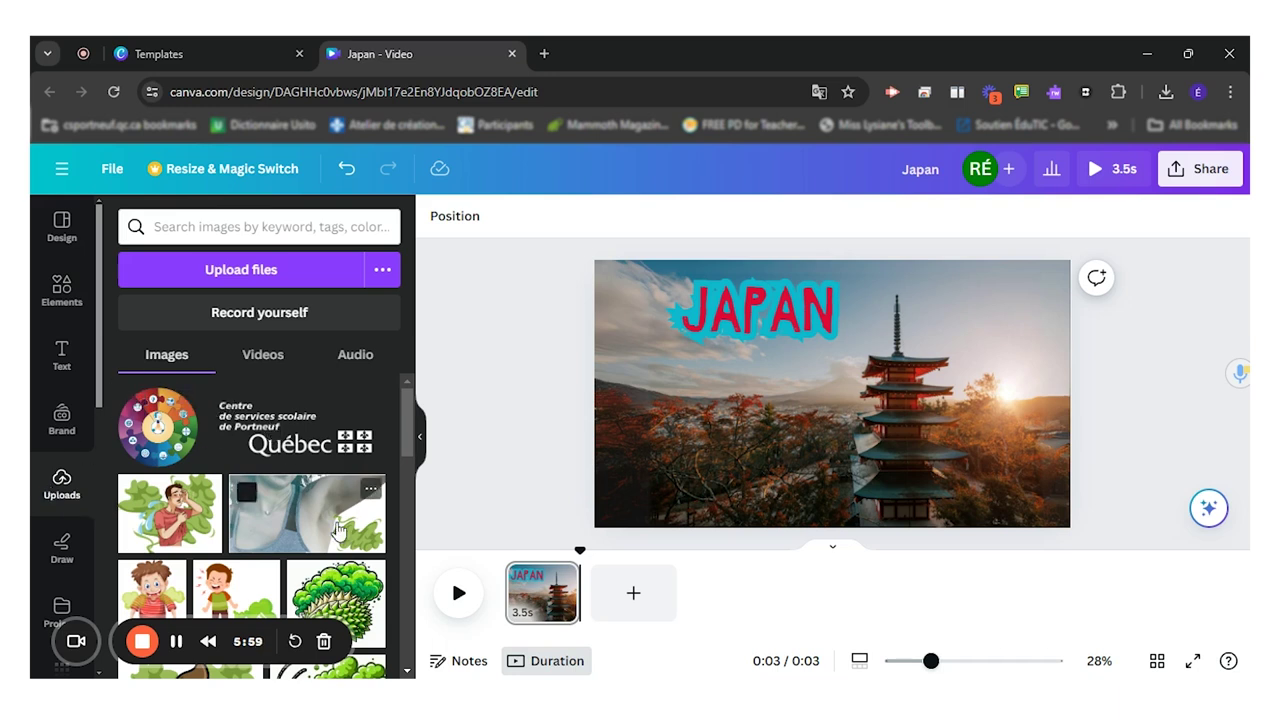
Step: Draw a red freehand loop below JAPAN toward the pagoda
mouse_move(283, 460)
drag(408, 435, 396, 392)
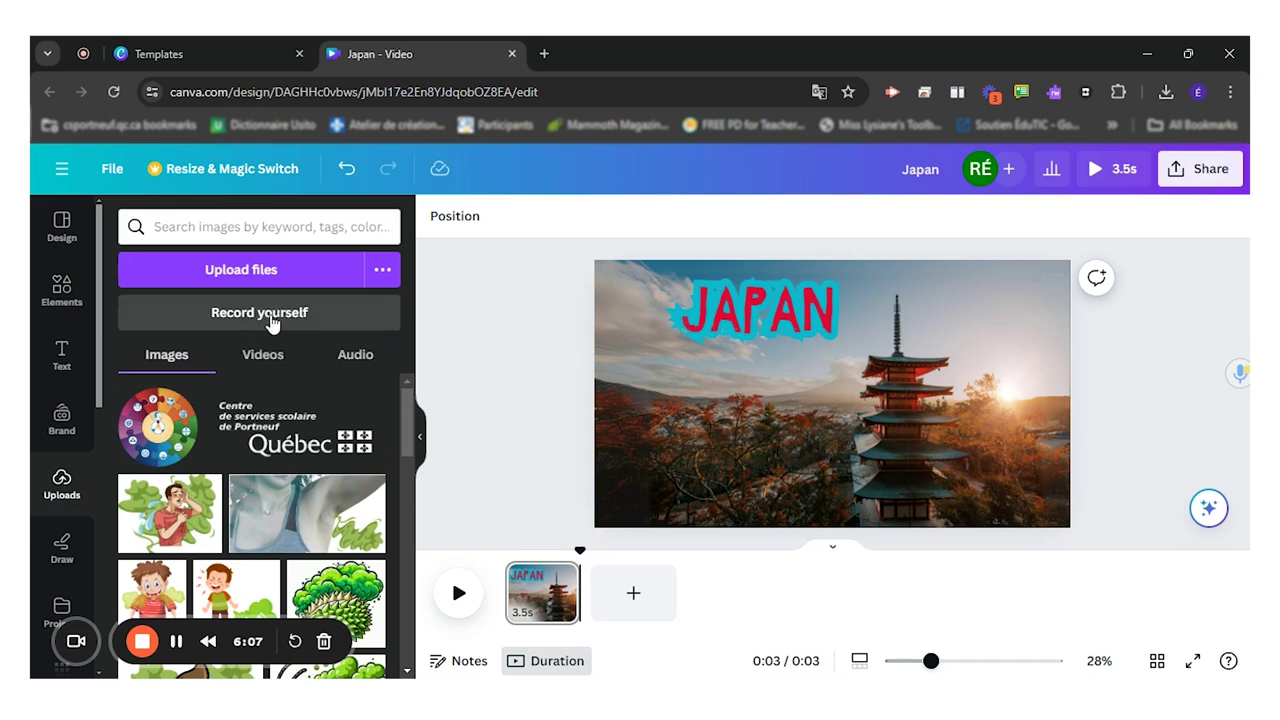
click(62, 550)
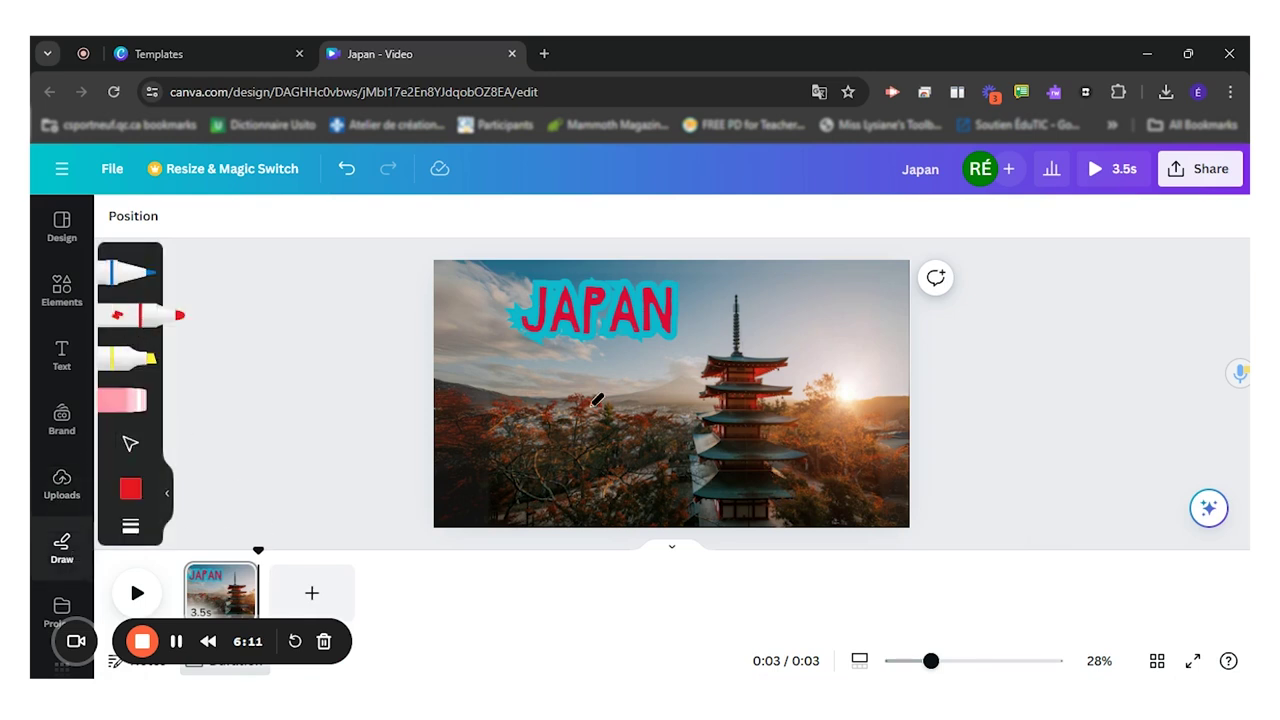
mouse_move(557, 432)
mouse_down()
mouse_move(595, 432)
mouse_move(638, 327)
mouse_move(612, 369)
mouse_move(712, 440)
mouse_up()
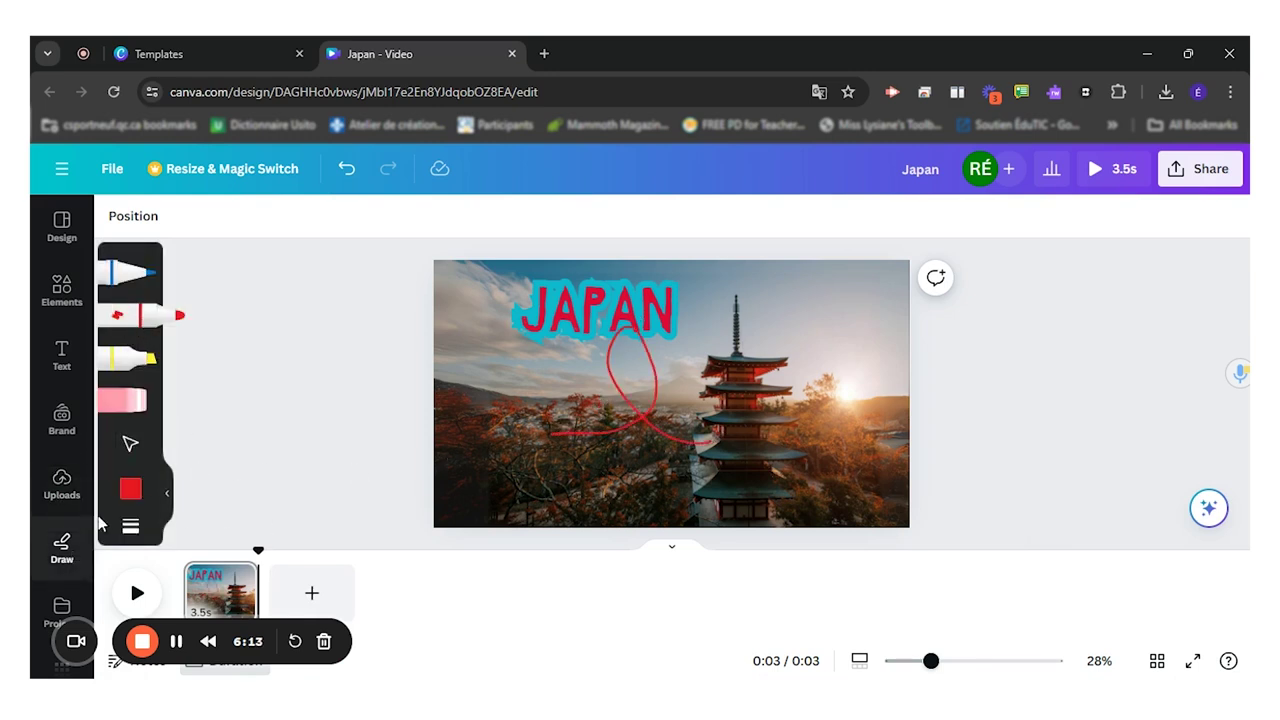
scroll(57, 558, down, 5)
Step: Generate 3D-style Magic Media images from the prompt 'geisha in tokyo'
click(62, 258)
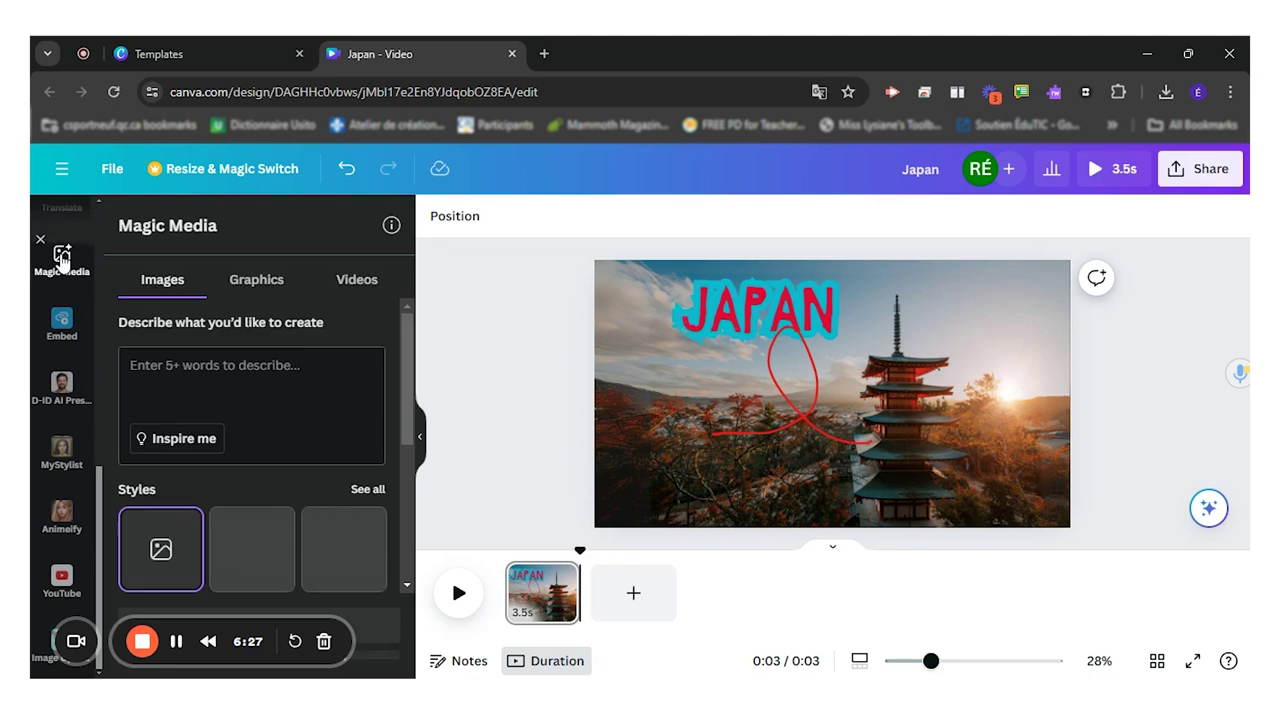
click(262, 375)
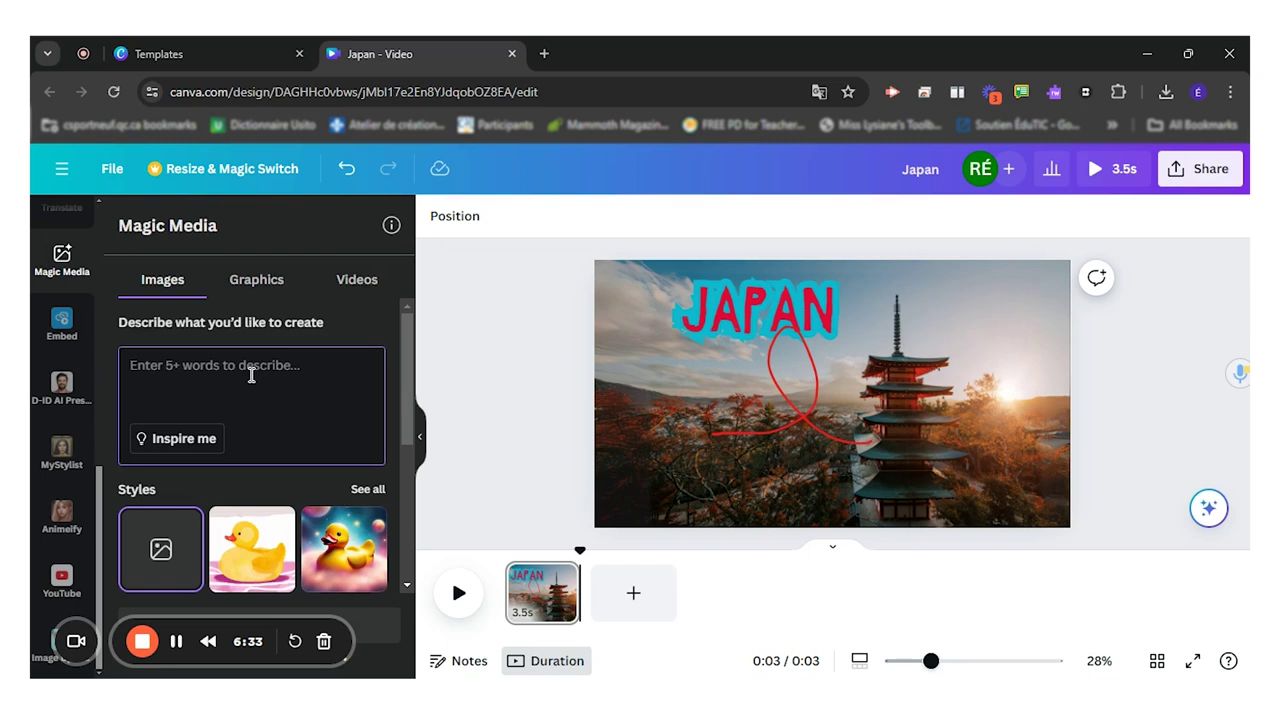
text(geisha in tokyo)
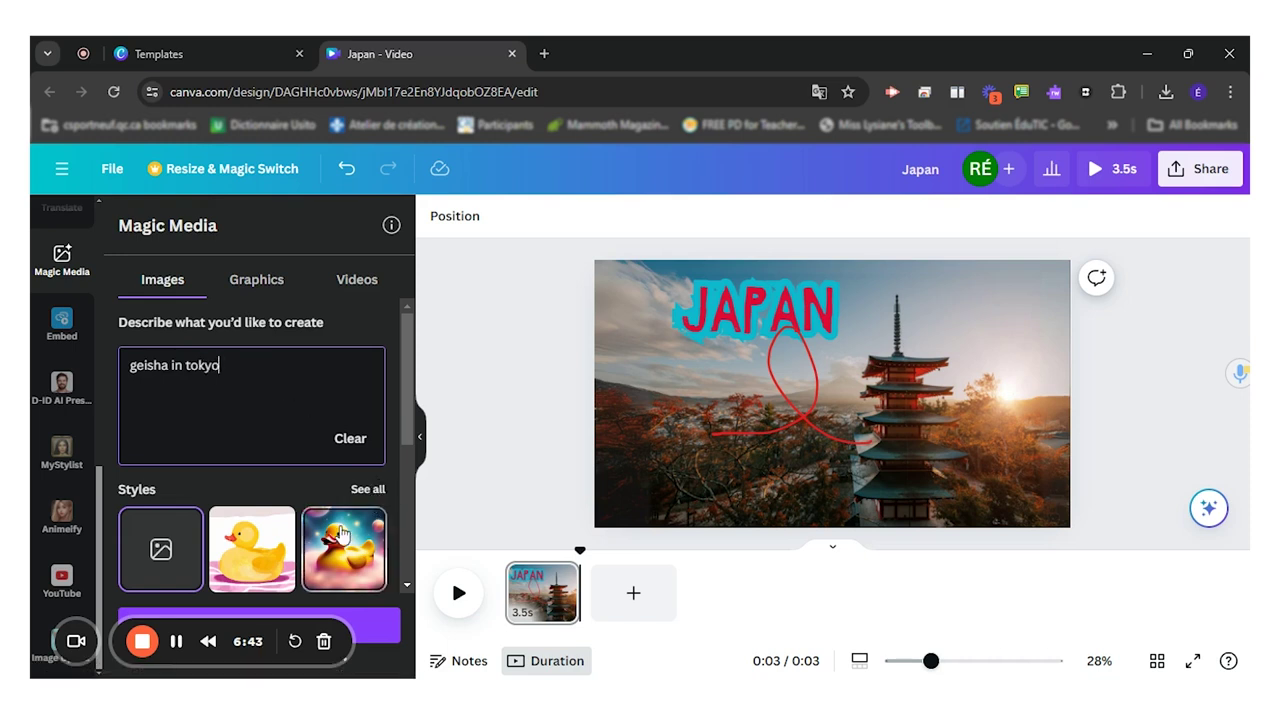
click(339, 556)
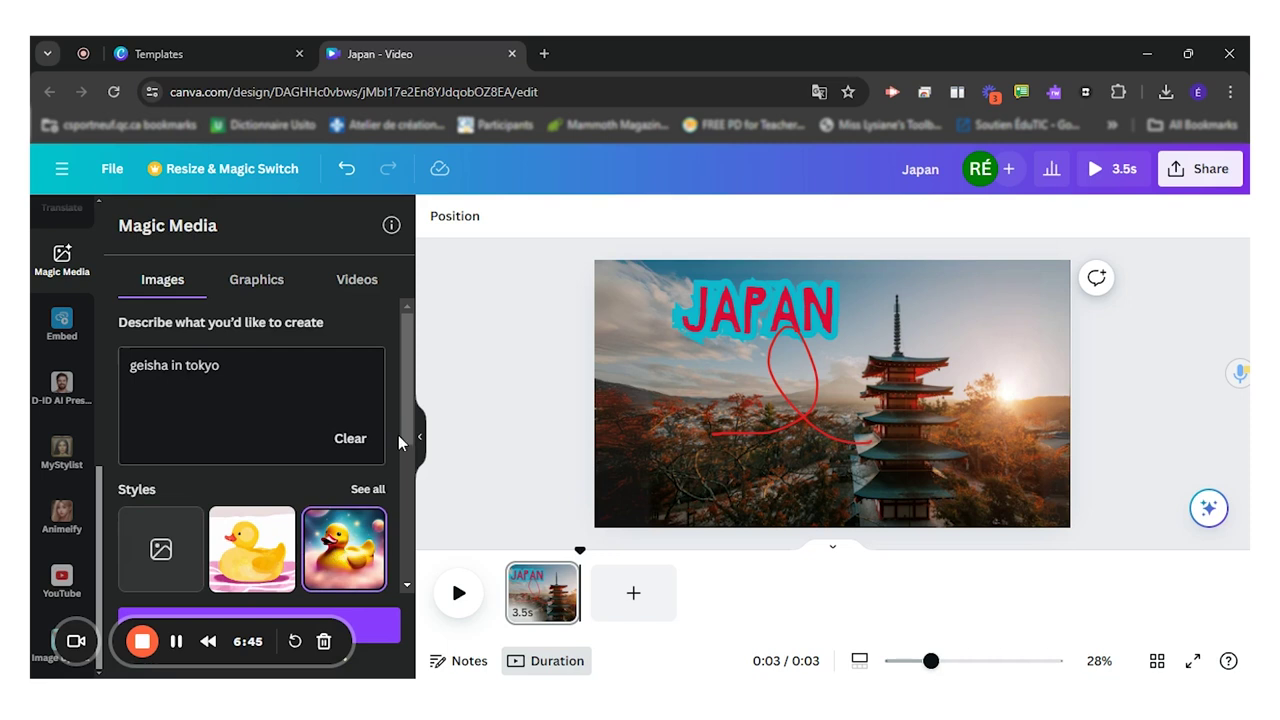
scroll(398, 435, down, 2)
click(376, 608)
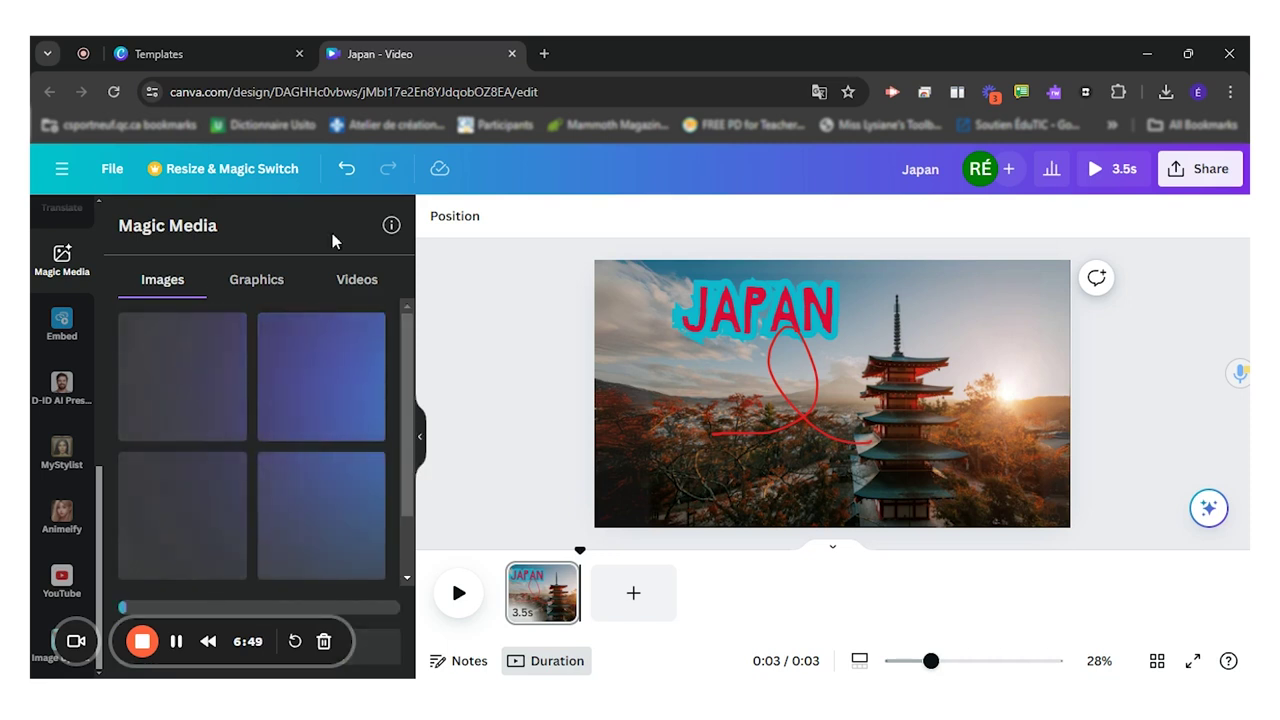
Step: Delete the red freehand loop and place the second geisha image on the slide
click(790, 425)
key(Delete)
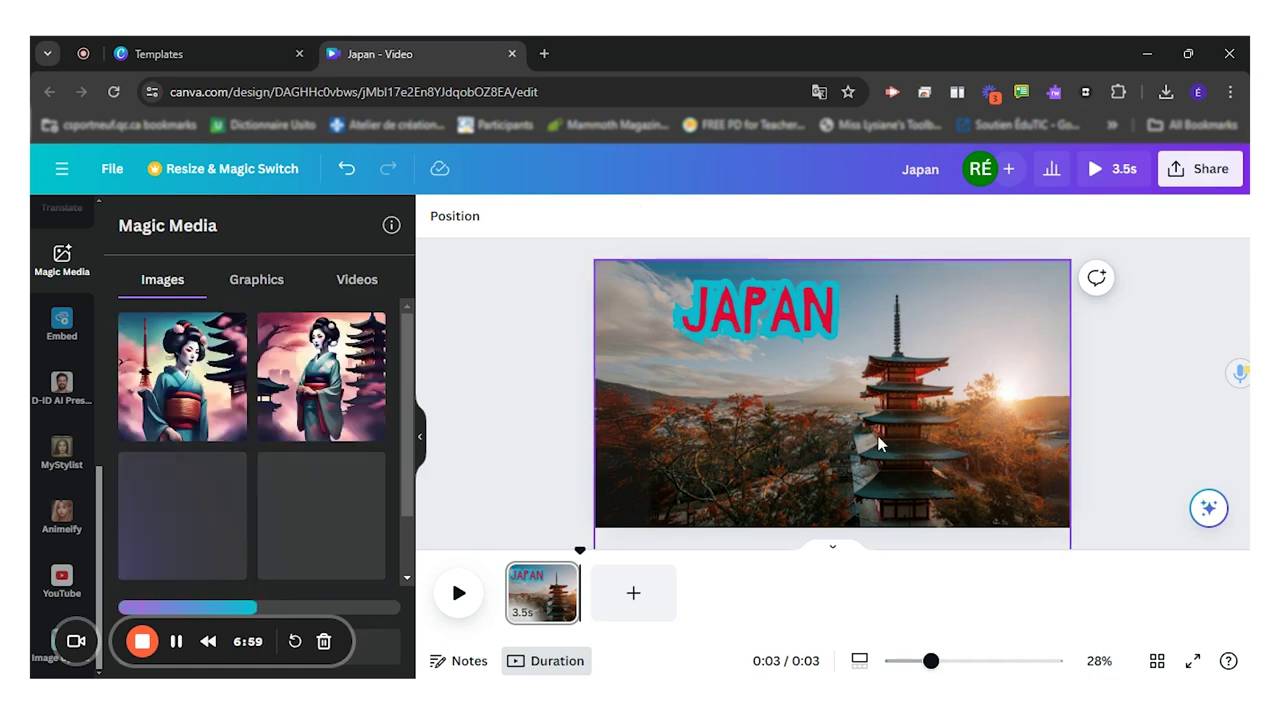
click(326, 393)
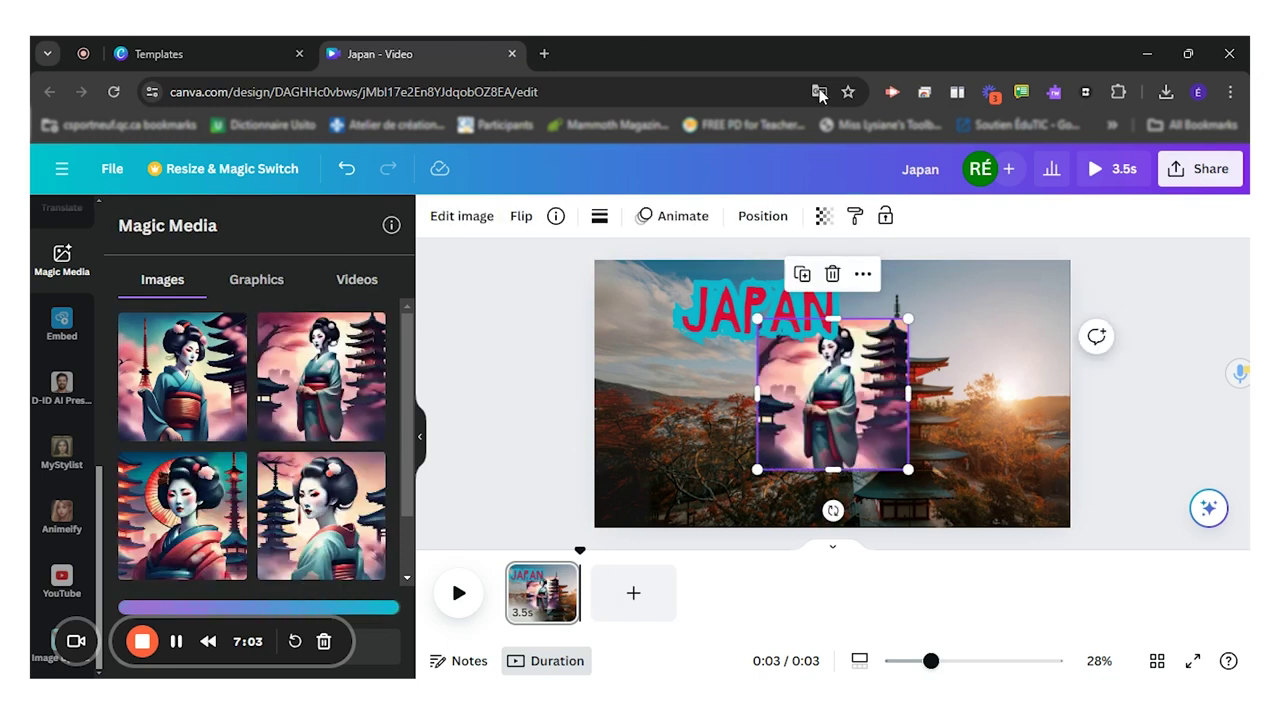
Step: Shrink the geisha image to 464x464 and place it in the slide's lower-left corner
drag(852, 432, 1001, 483)
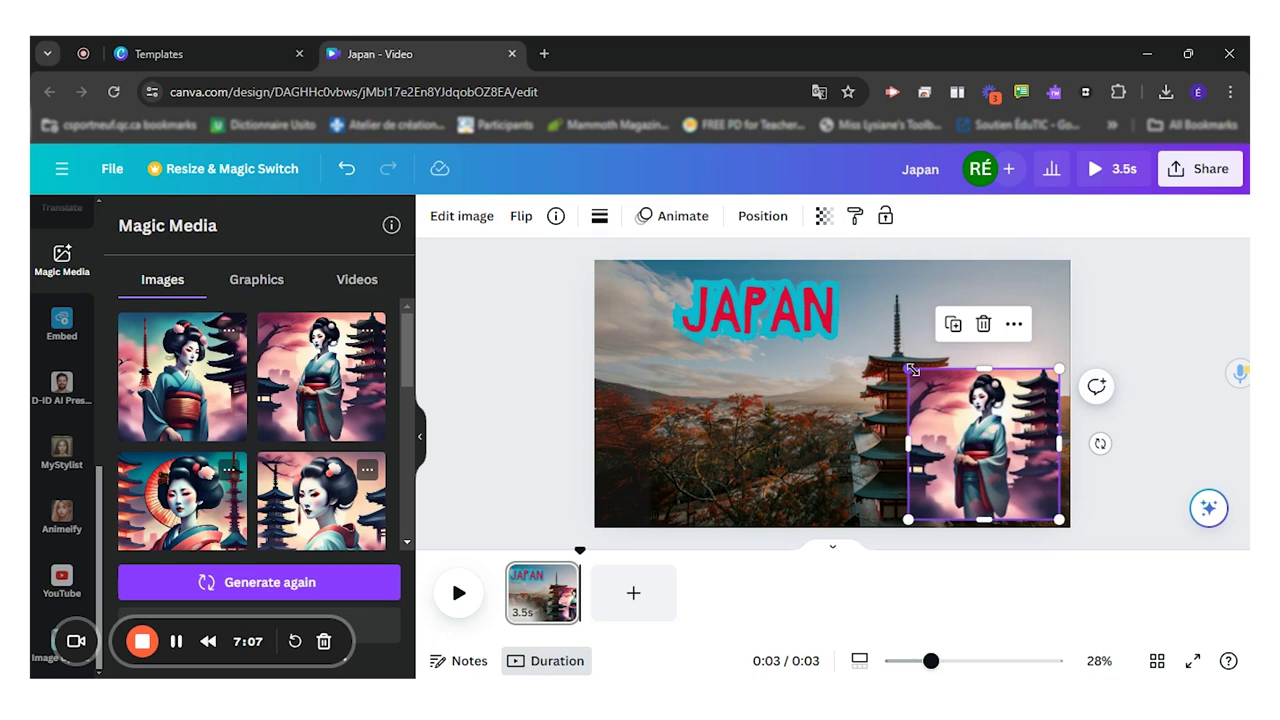
drag(912, 370, 950, 403)
drag(999, 511, 660, 505)
Step: Deselect the image and open the 'Share this design' panel
click(530, 464)
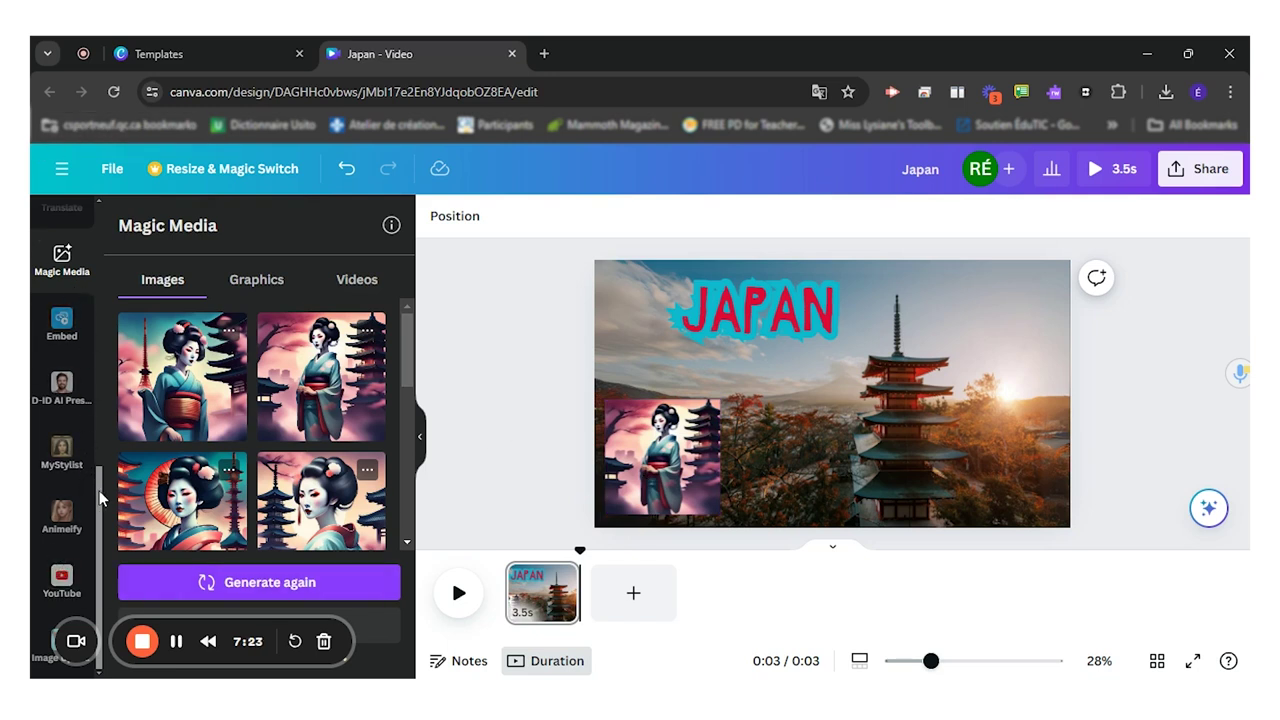
drag(99, 490, 136, 228)
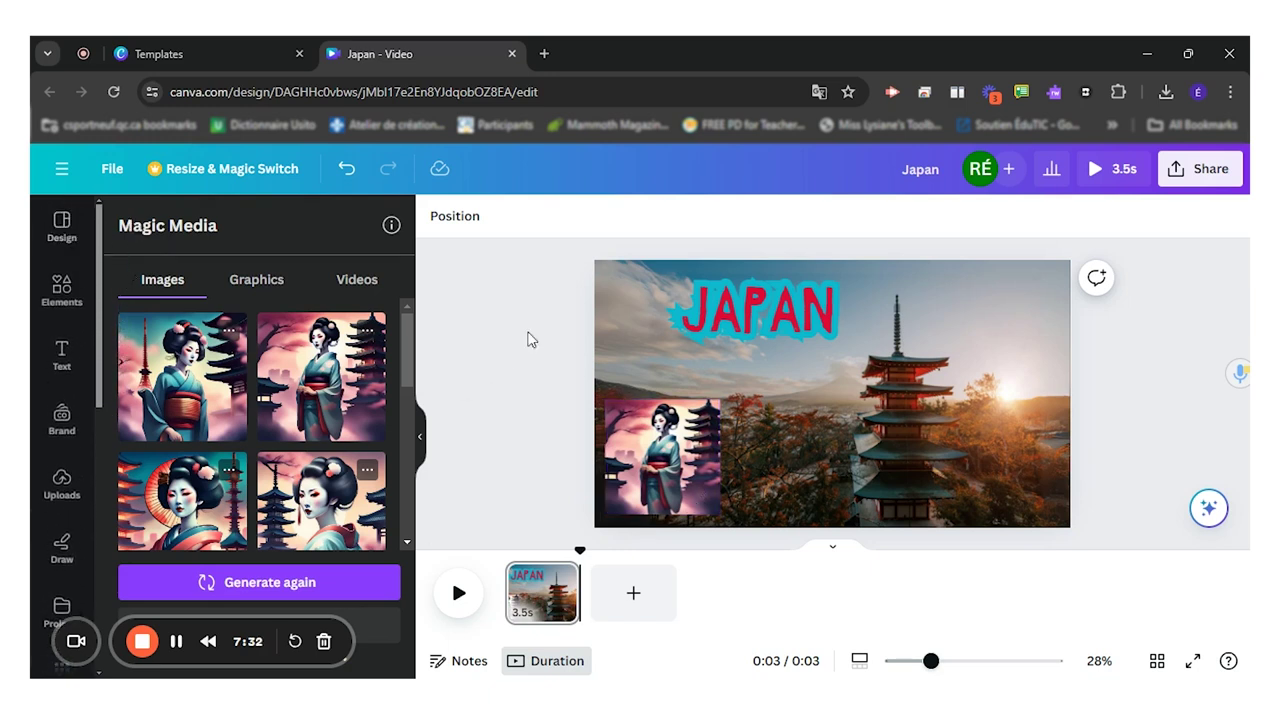
click(1176, 172)
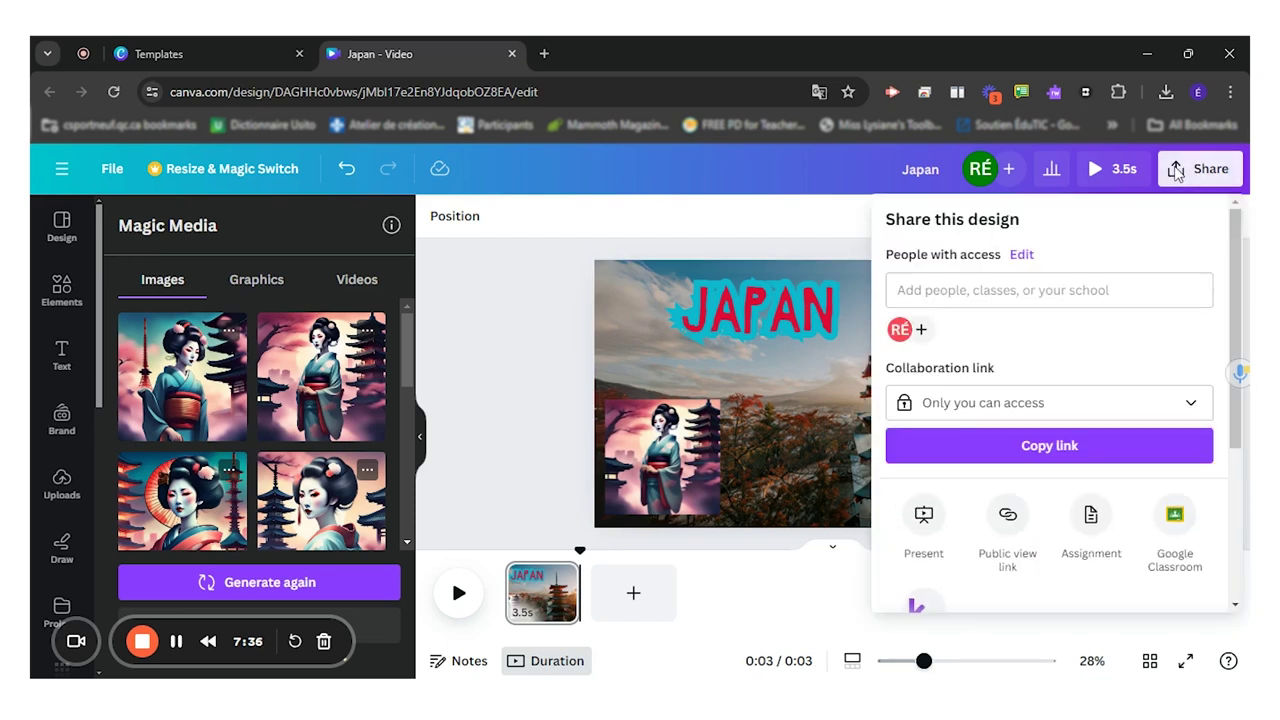
Step: Review the share panel's people access and collaboration link, currently 'Only you can access'
scroll(1200, 285, down, 2)
scroll(1125, 287, up, 1)
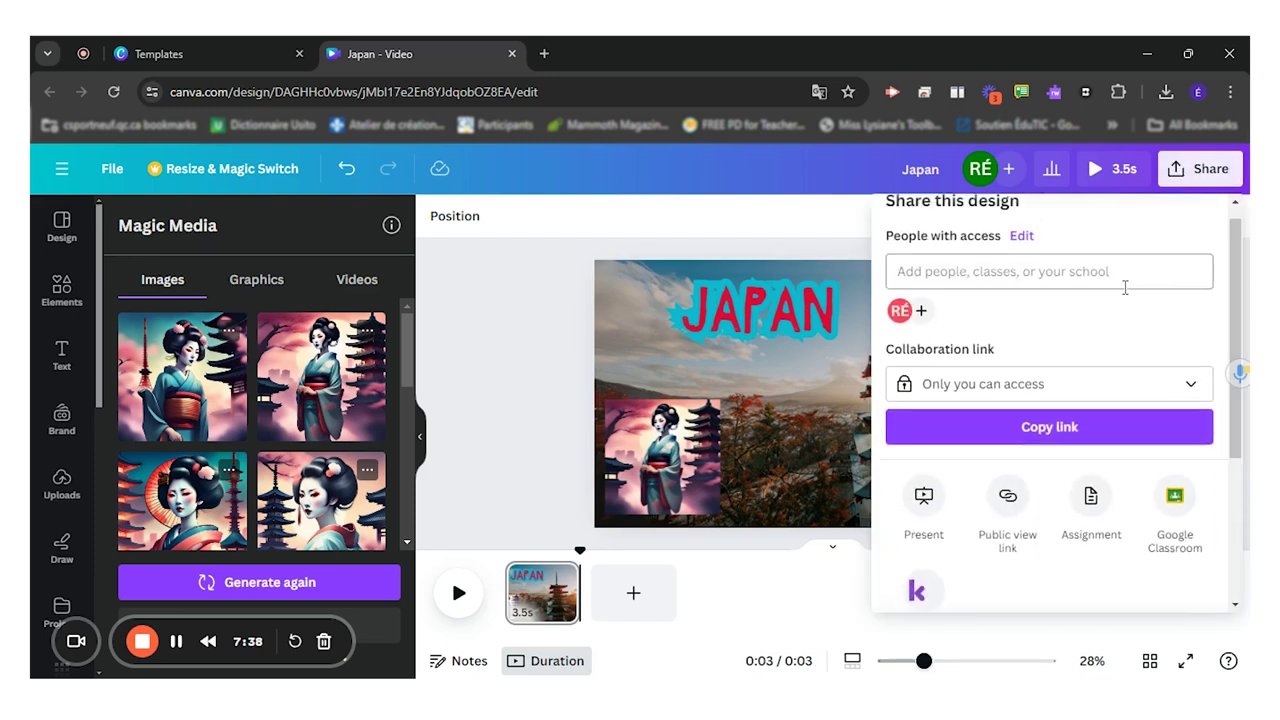
drag(1238, 328, 1238, 395)
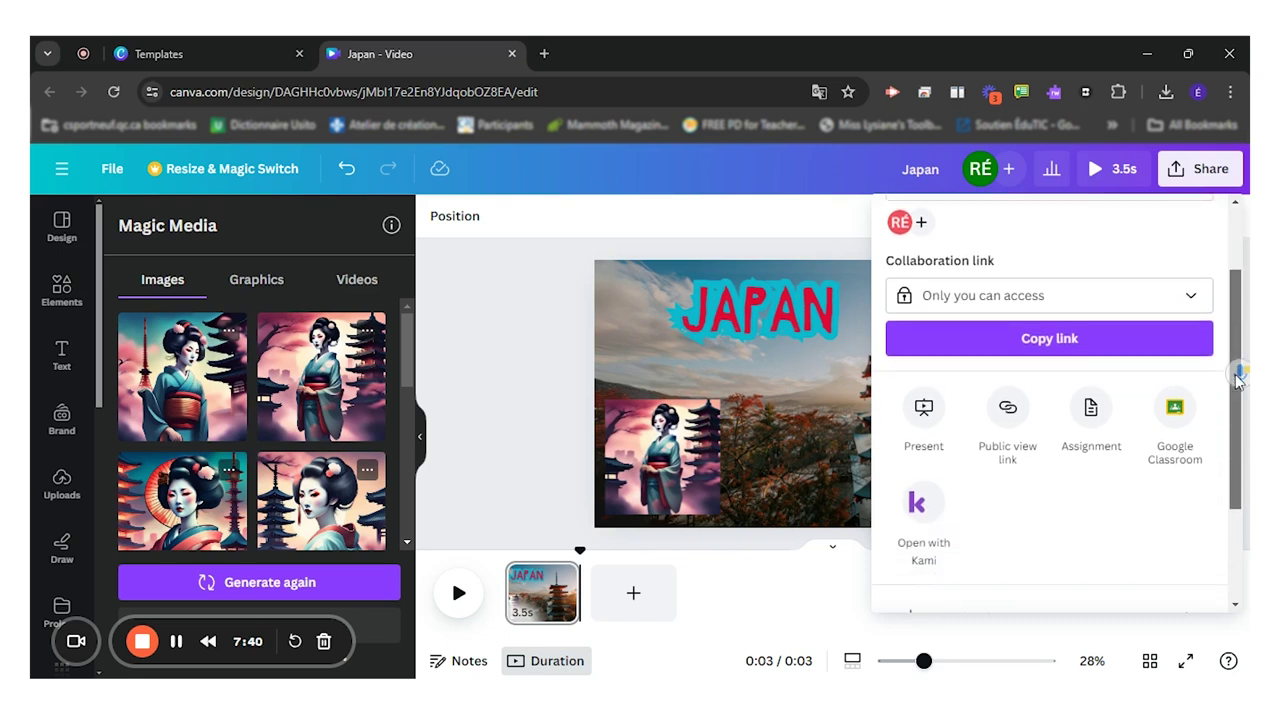
scroll(1238, 396, down, 1)
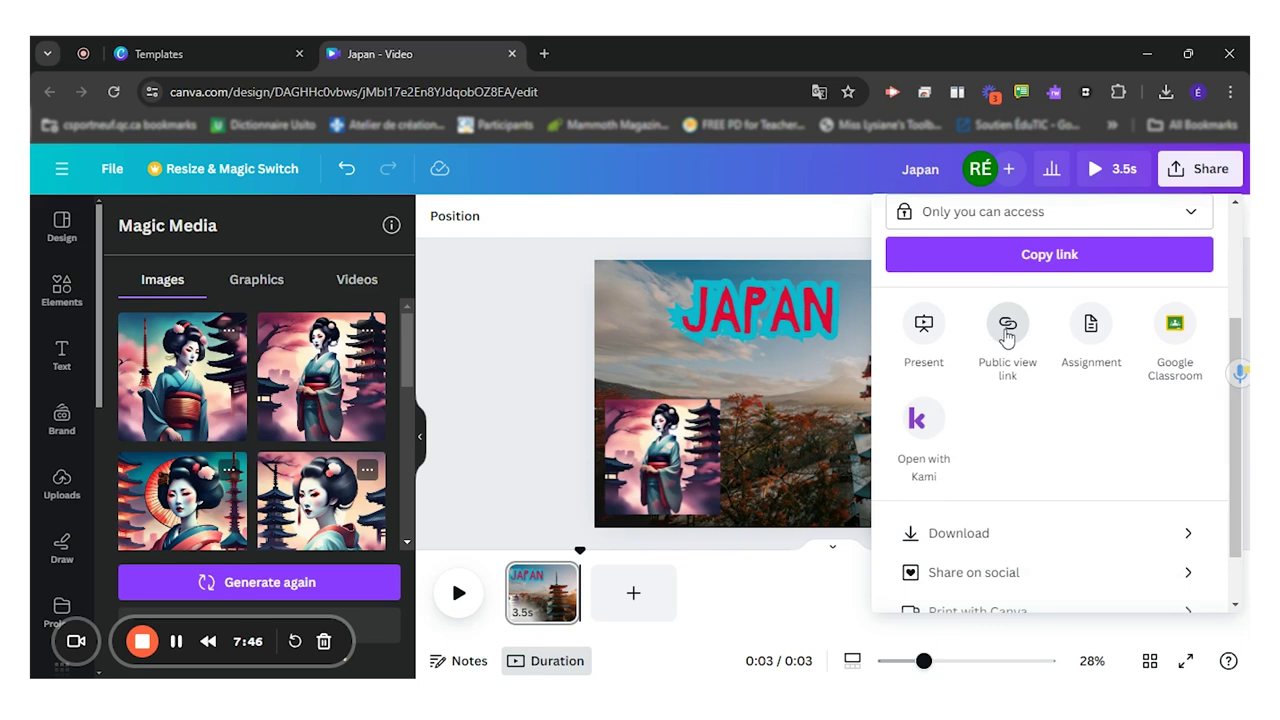
scroll(1214, 449, up, 3)
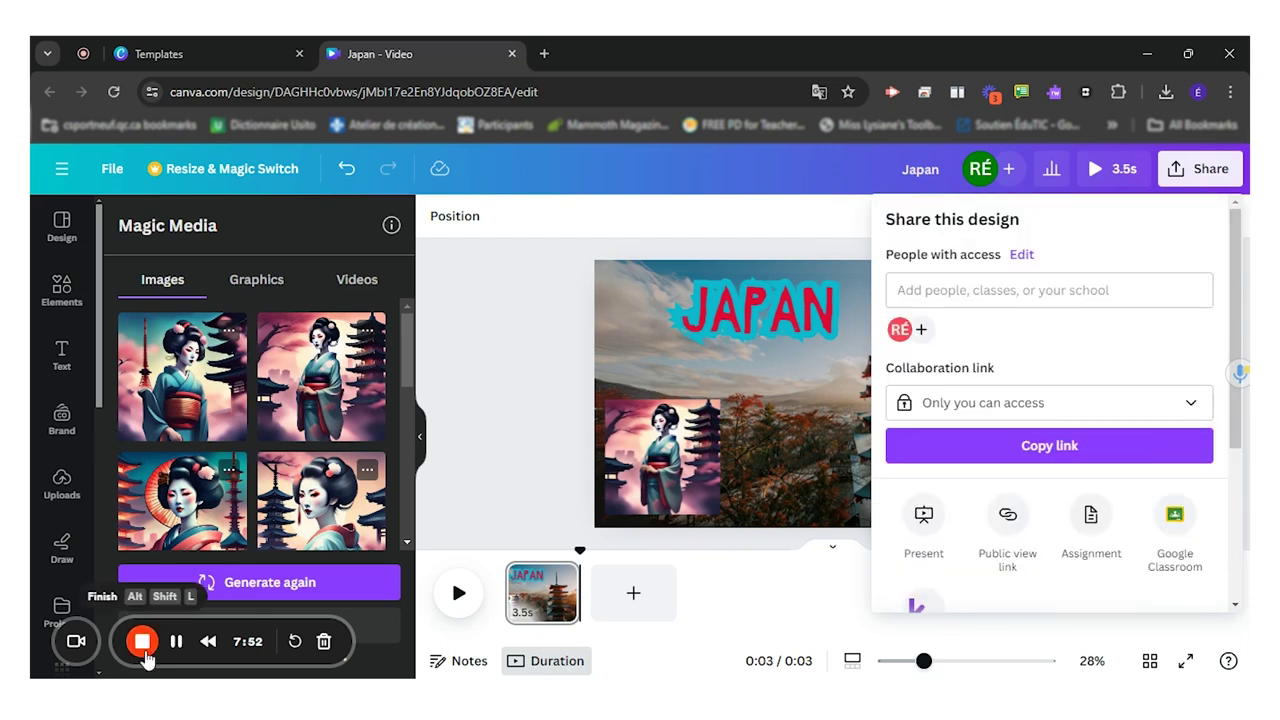